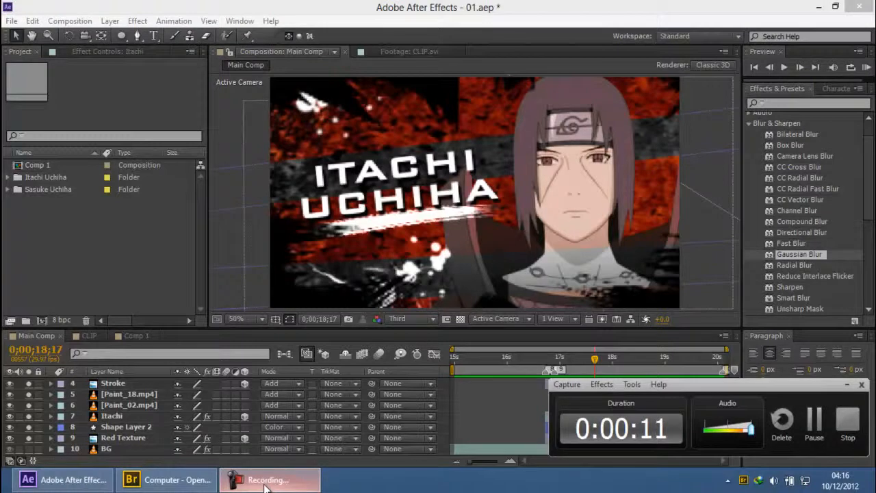
left_click(266, 487)
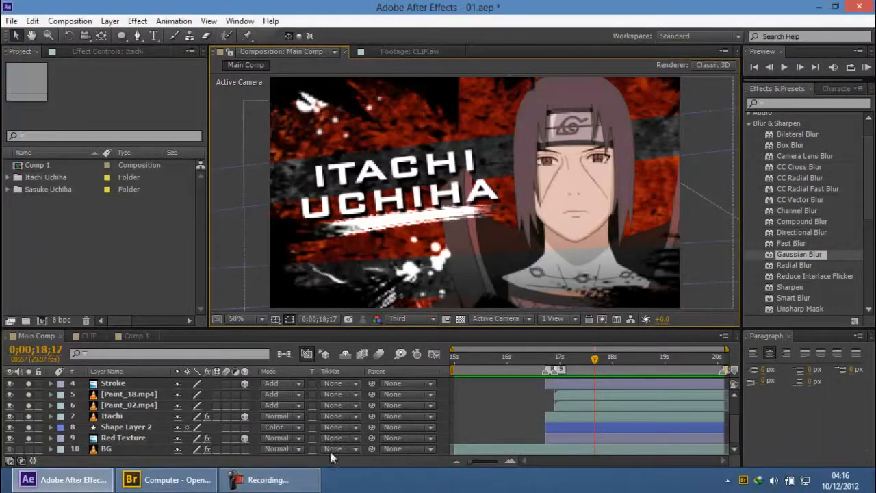
left_click(292, 487)
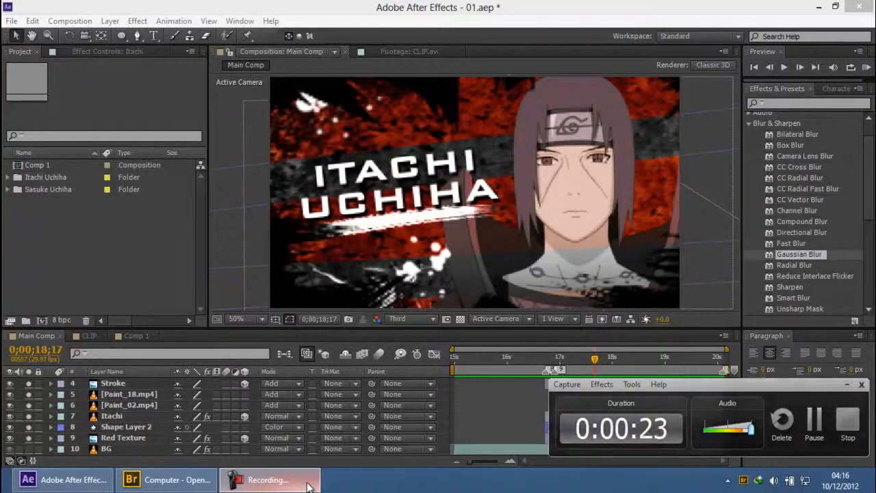
left_click(308, 482)
Preview the Itachi title animation in Main Comp and step the current time back to 0;00;18;00
left_click(867, 67)
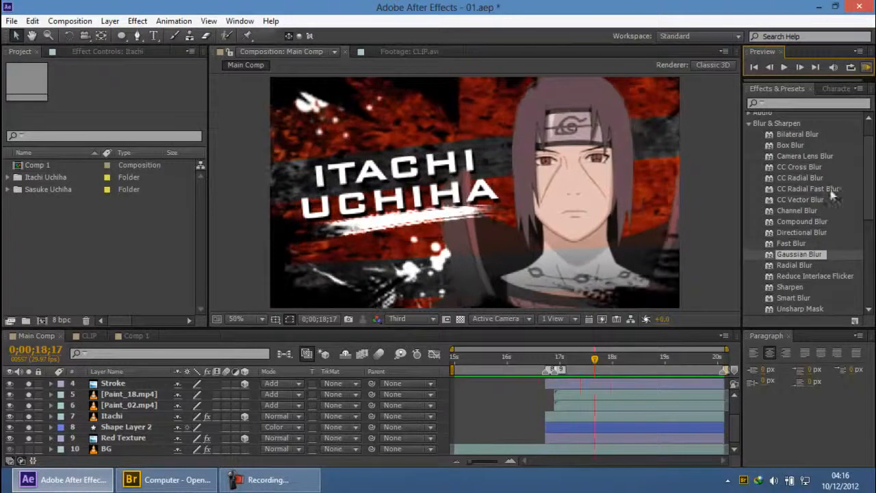
key("space")
left_click_drag(590, 364, 612, 363)
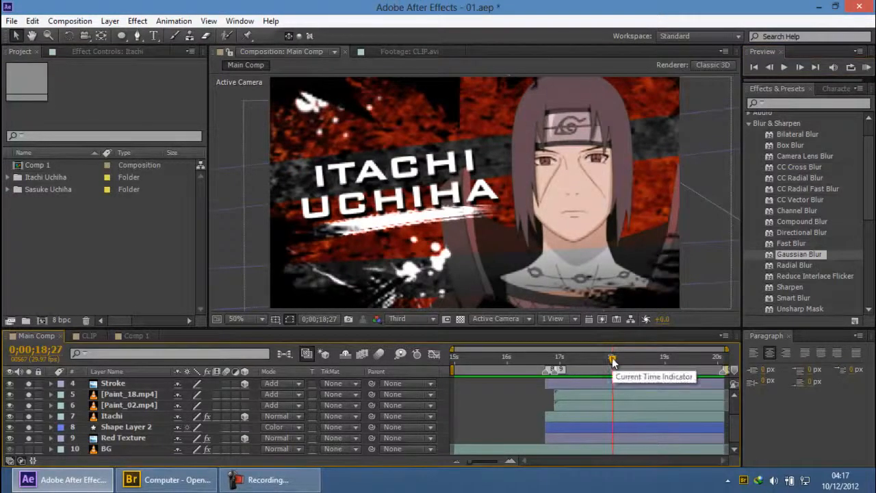
key("shift+Page_Down")
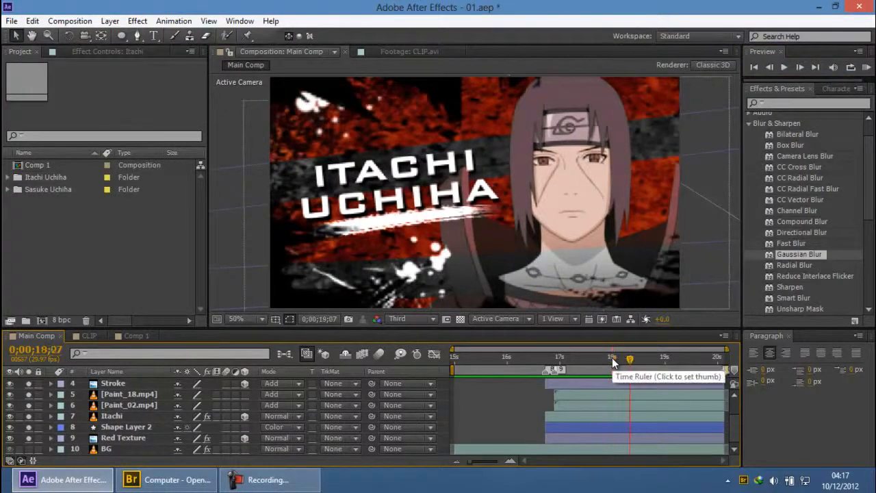
key("shift+Page_Up")
key("shift+Page_Up")
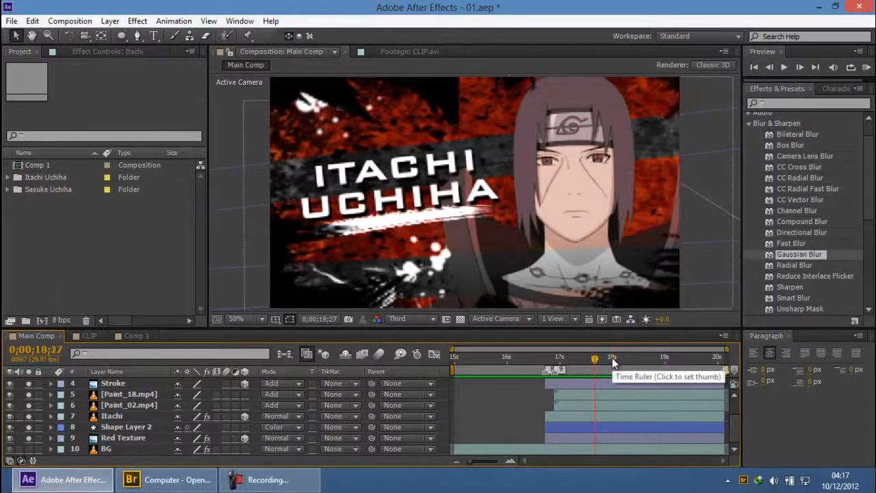
key("shift+Page_Up")
key("Page_Up")
key("Page_Up")
key("Page_Up")
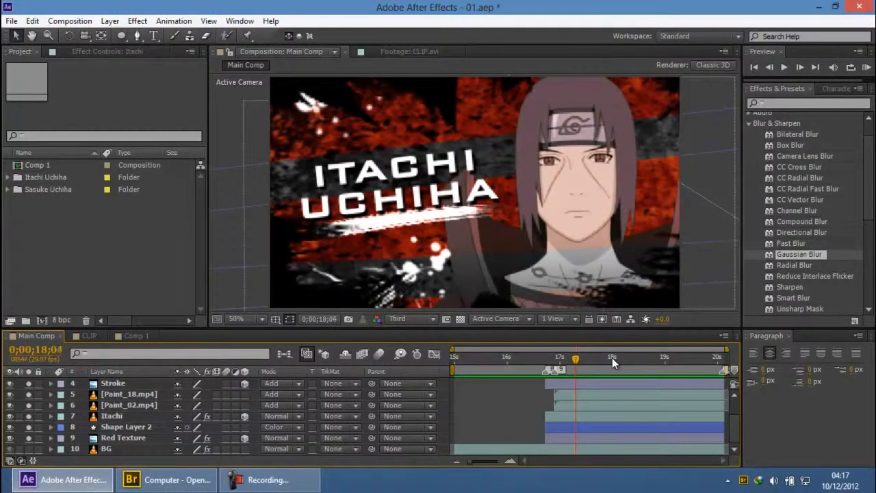
key("Page_Up")
key("Page_Up")
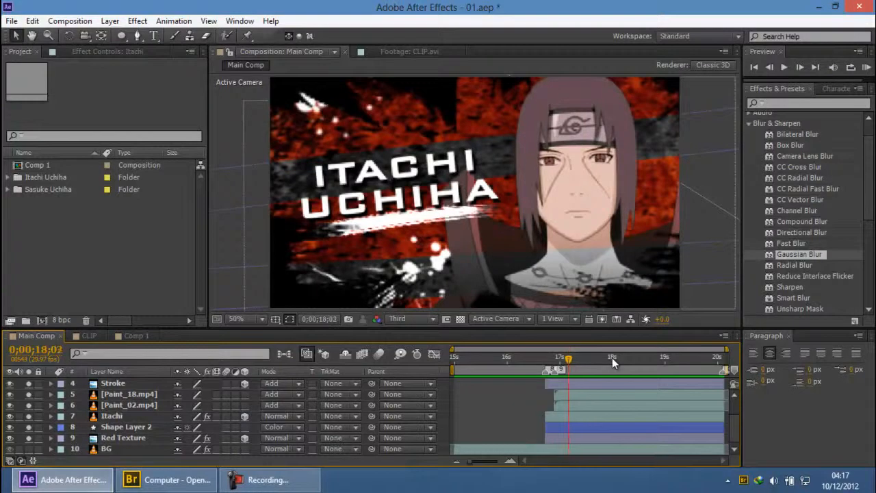
key("Page_Up")
key("Page_Up")
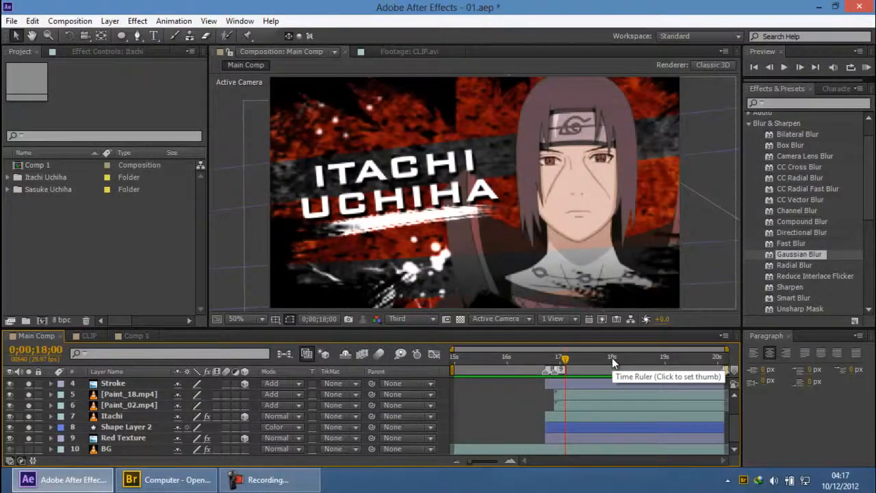
scroll(569, 212, "down", 2)
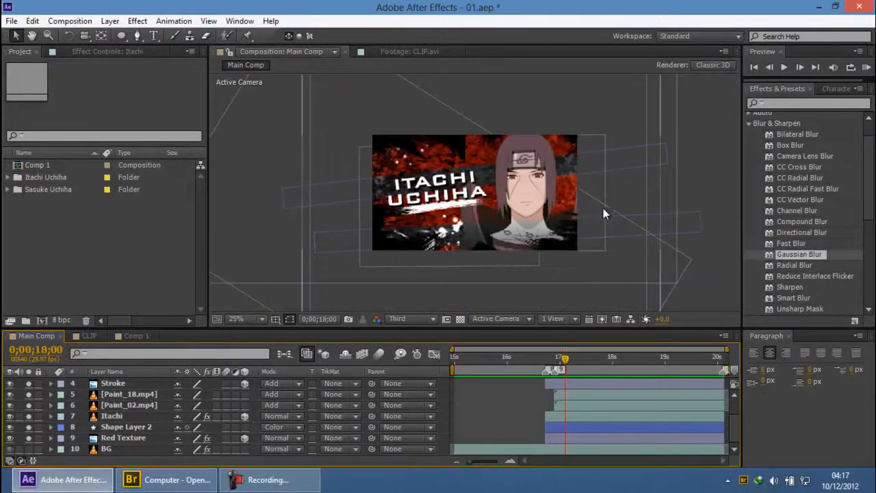
scroll(688, 168, "up", 2)
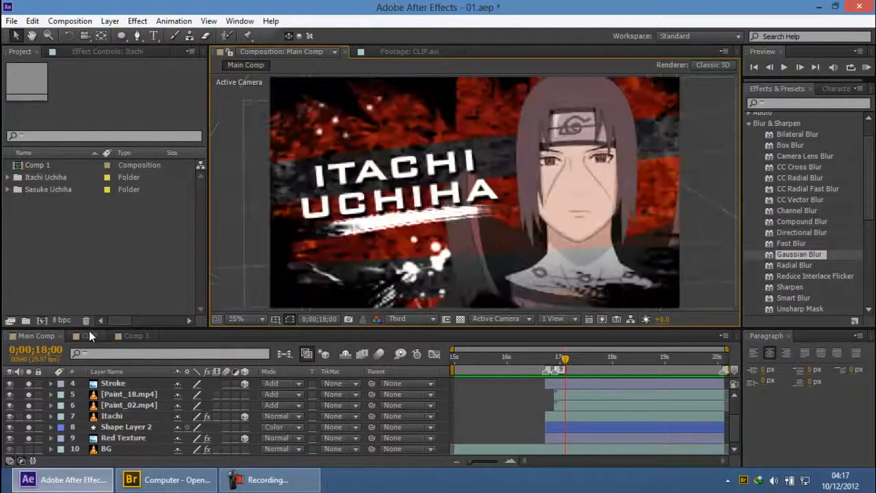
Look at the Sasuke title in the CLIP composition and return to Main Comp
left_click(89, 335)
scroll(660, 164, "up", 1)
scroll(660, 164, "down", 1)
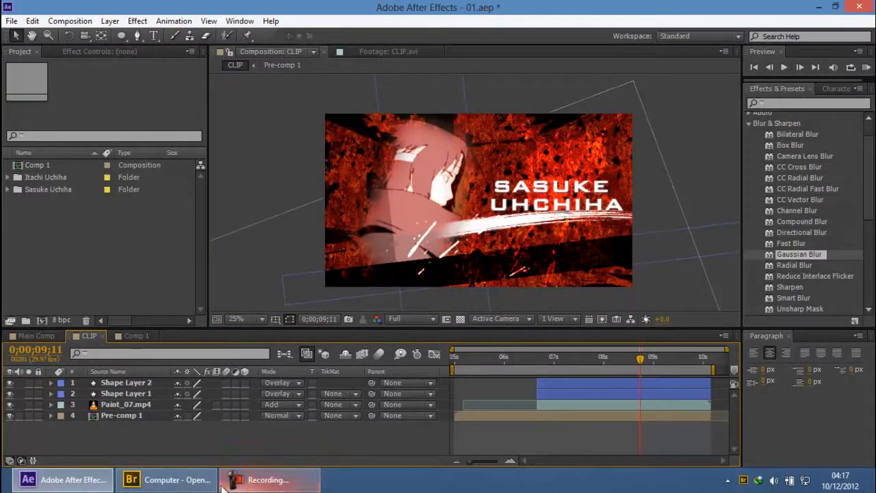
left_click(286, 485)
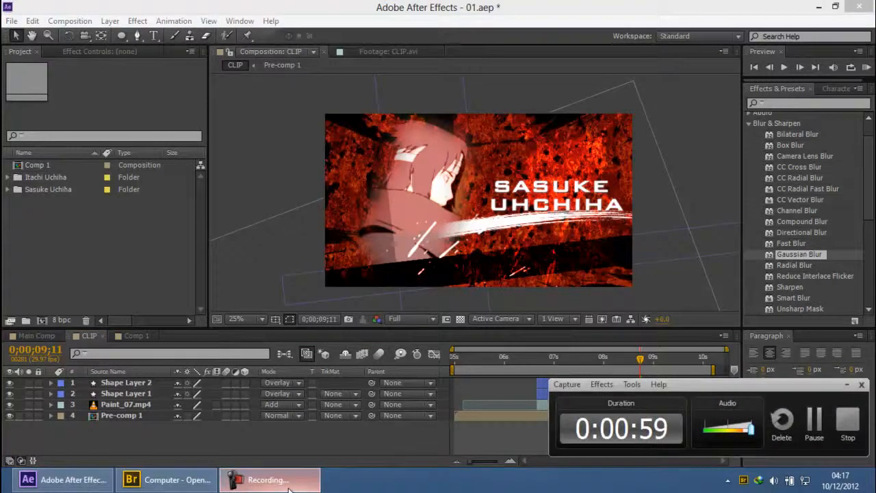
left_click(41, 334)
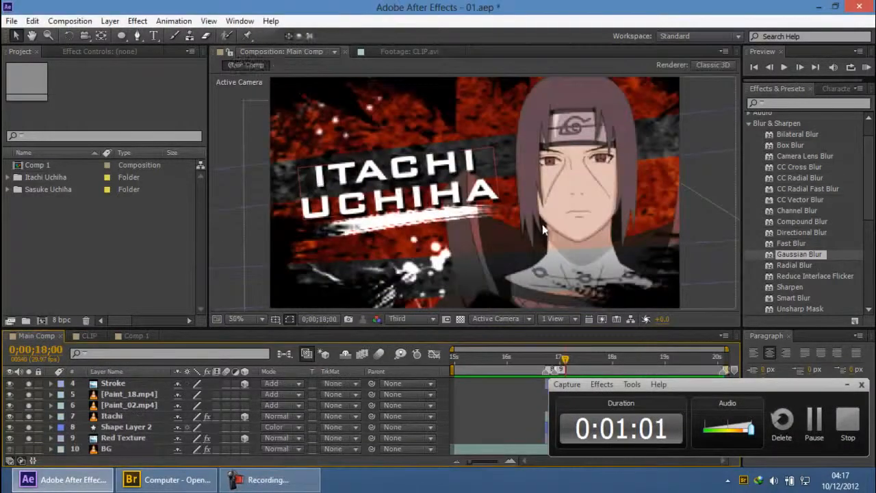
scroll(683, 162, "down", 1)
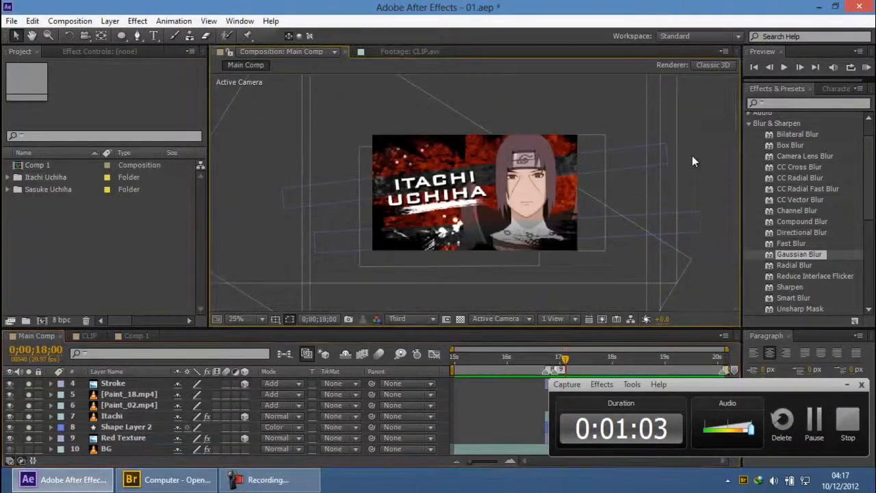
scroll(692, 155, "up", 1)
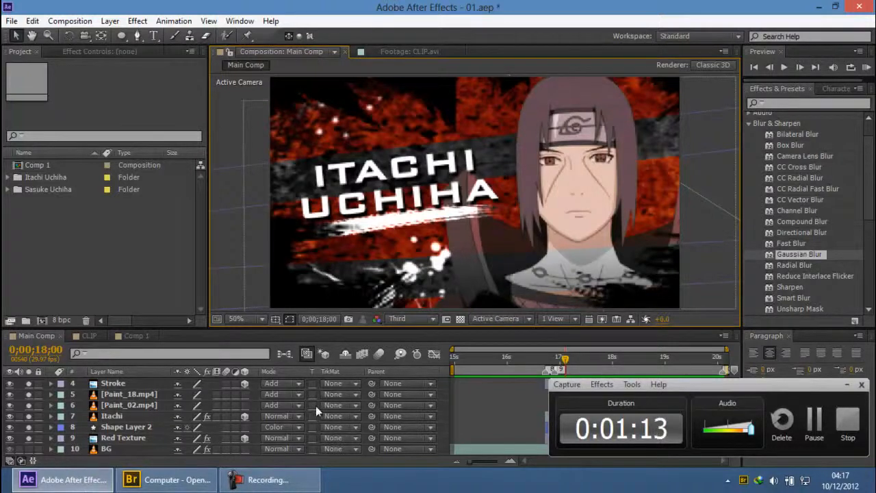
left_click(847, 385)
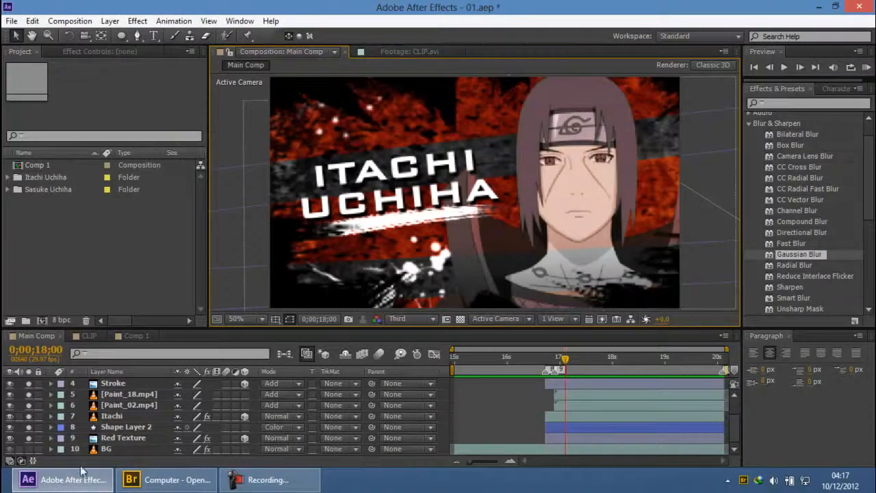
Turn off Solo on all soloed layers in Main Comp, from Shape Layer 1 down to Red Texture
left_click(29, 370)
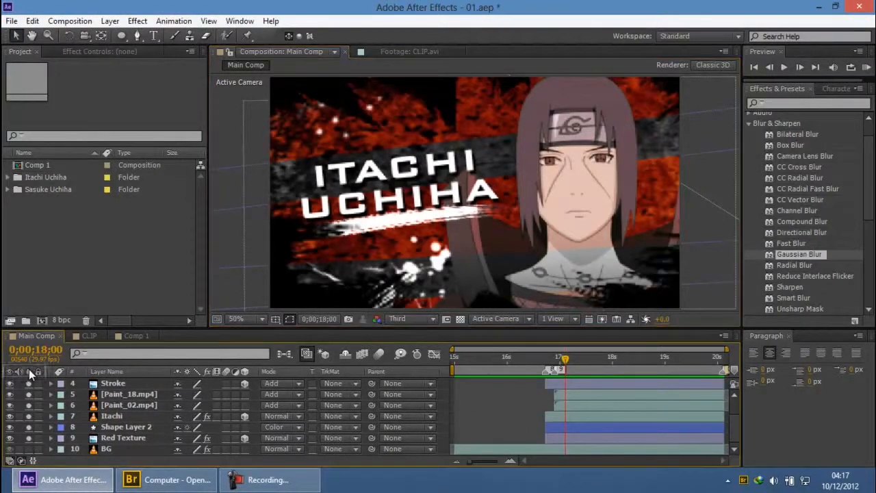
left_click_drag(30, 387, 32, 440)
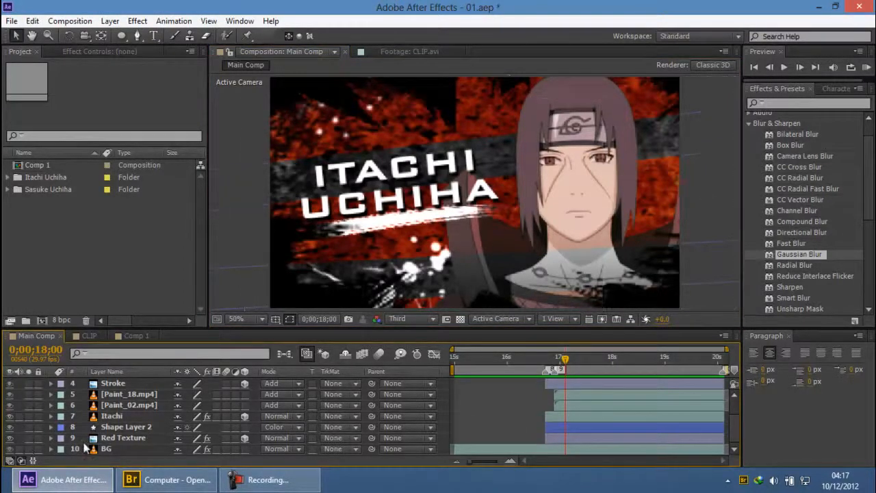
left_click(132, 440)
scroll(49, 417, "up", 3)
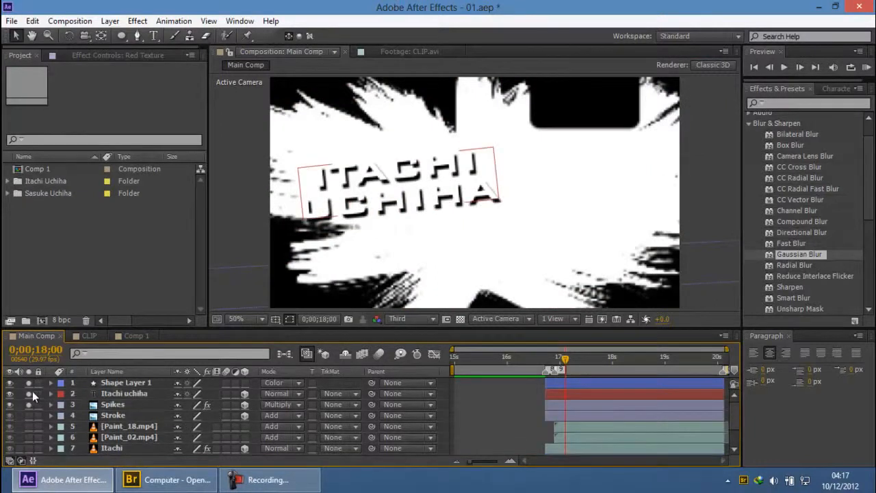
scroll(36, 403, "down", 3)
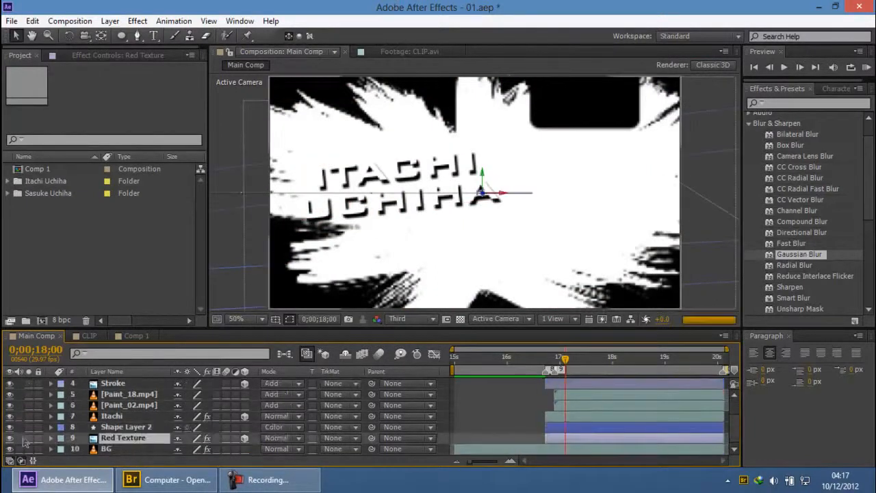
Solo the Red Texture layer to isolate the background in the composition view
left_click(28, 437)
left_click(29, 437)
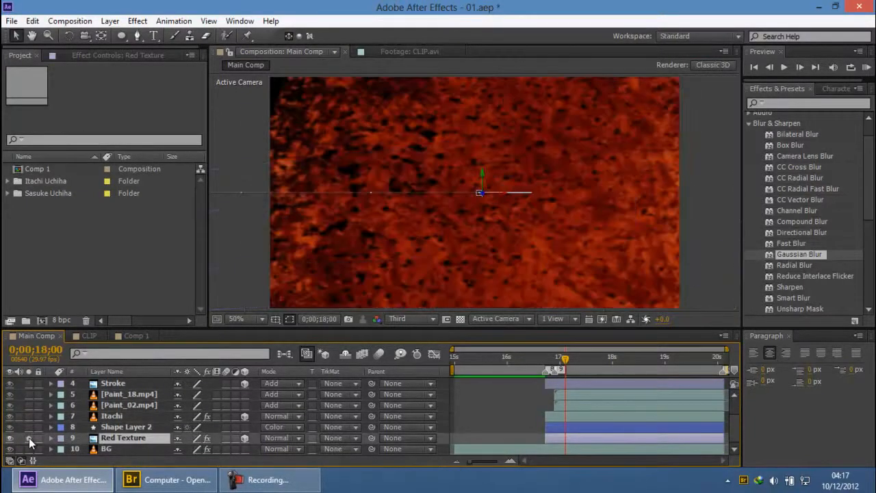
scroll(396, 185, "down", 1)
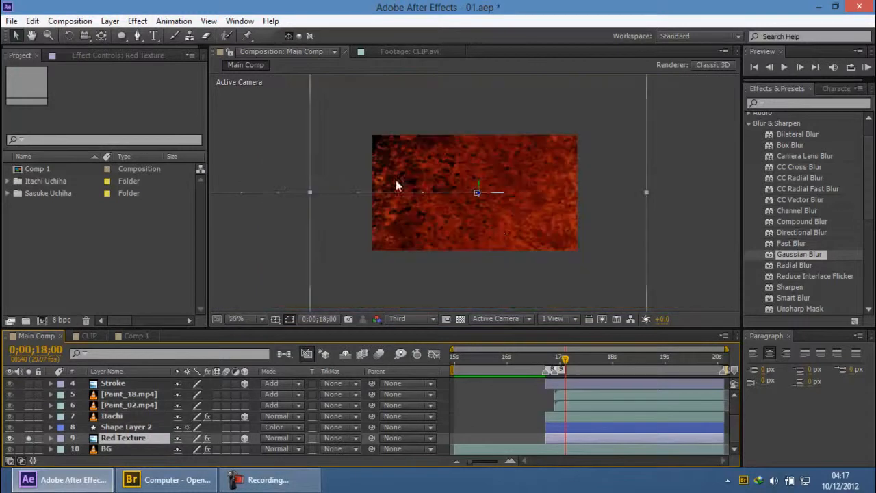
left_click(618, 173)
scroll(551, 182, "up", 1)
scroll(557, 210, "down", 2)
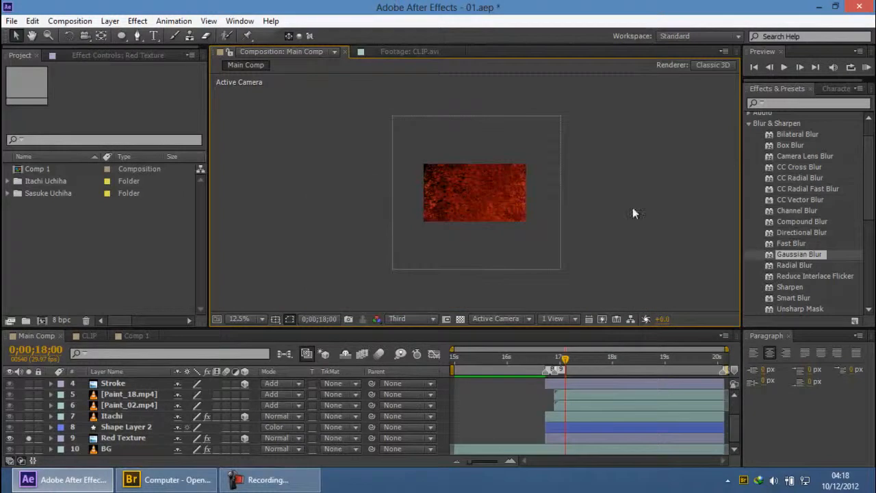
Solo the masked Itachi character layer together with the red texture background
left_click(121, 424)
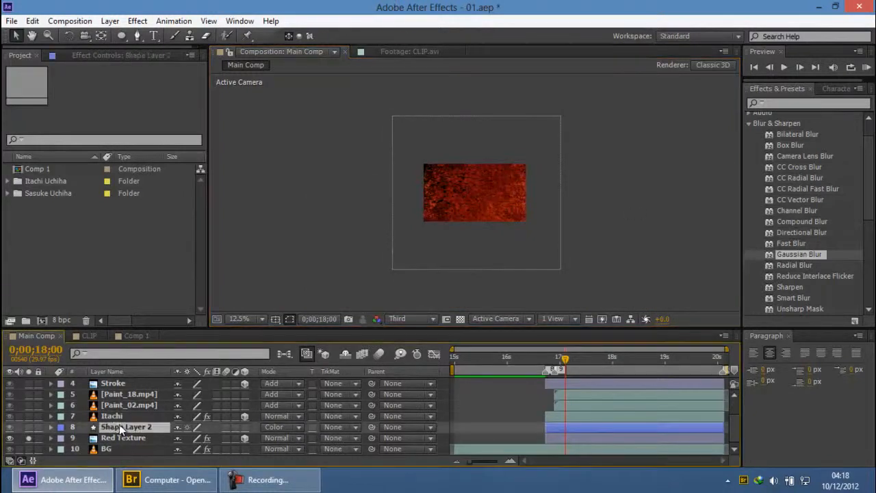
left_click(112, 418)
left_click(28, 416)
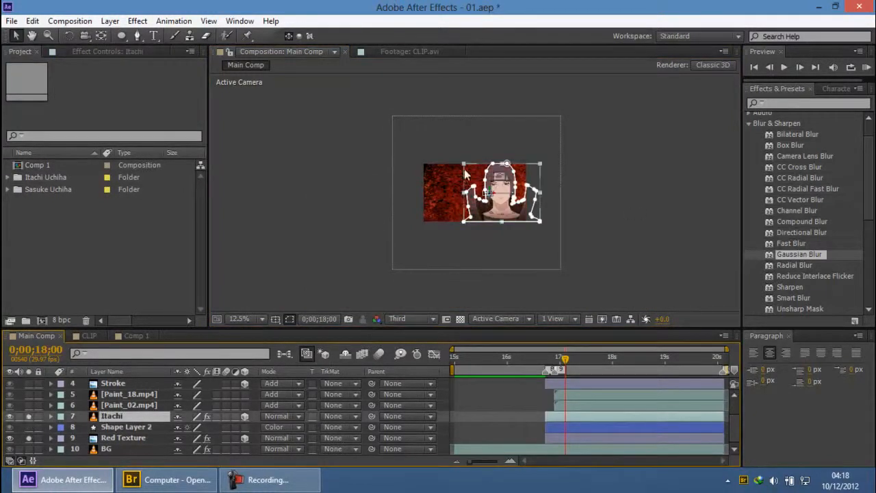
scroll(470, 176, "up", 1)
scroll(273, 216, "up", 1)
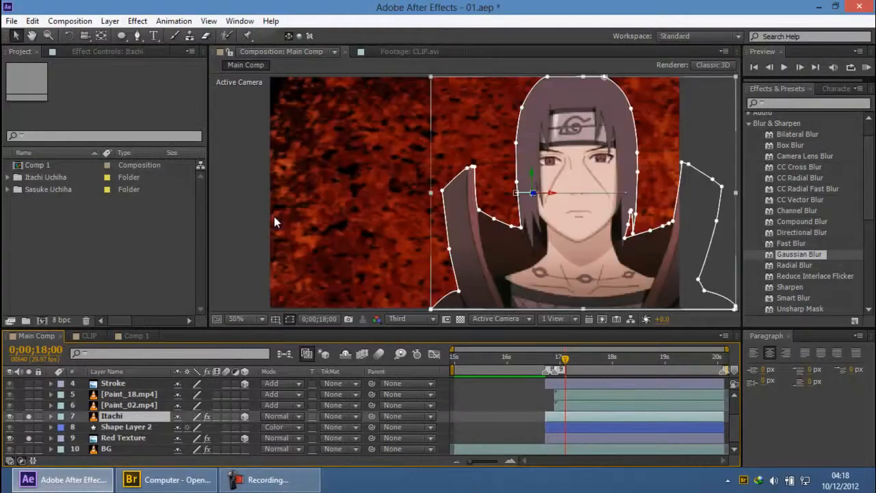
left_click(338, 213)
scroll(316, 230, "down", 1)
left_click(675, 187)
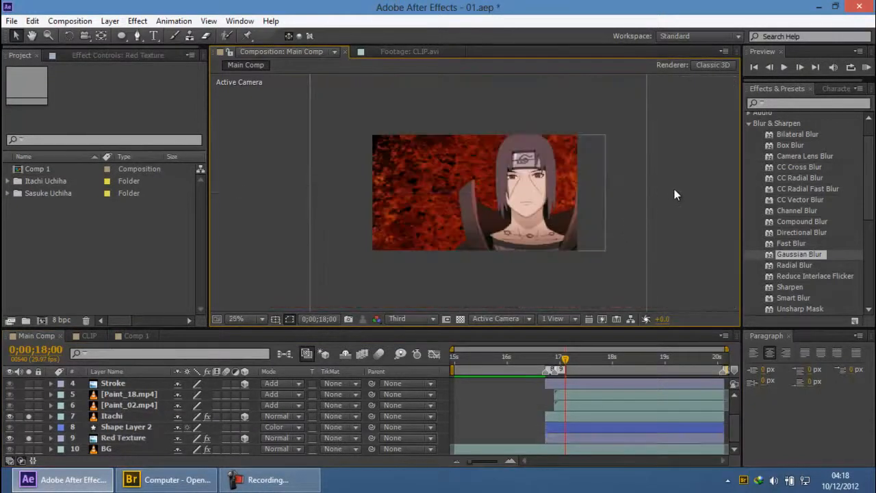
scroll(674, 195, "up", 1)
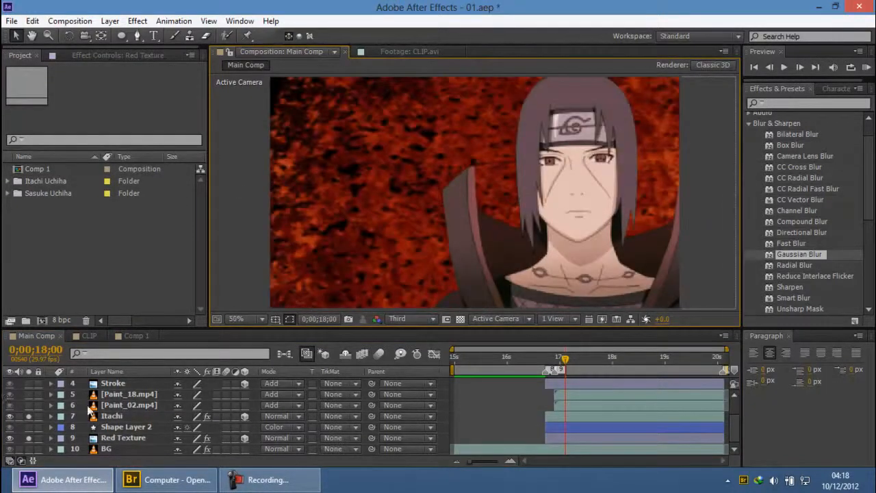
Add the two paint splatter layers, Paint_02.mp4 and Paint_18.mp4, to the soloed layers
left_click(111, 405)
left_click_drag(28, 414, 28, 393)
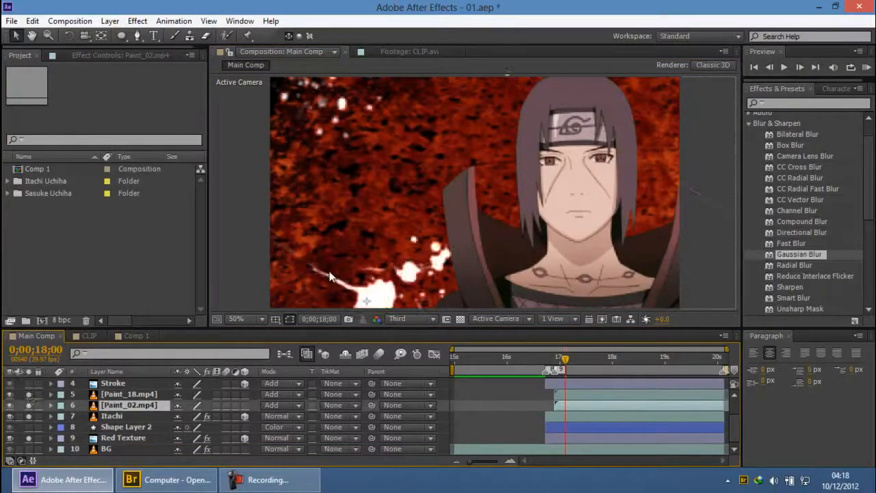
scroll(410, 199, "down", 1)
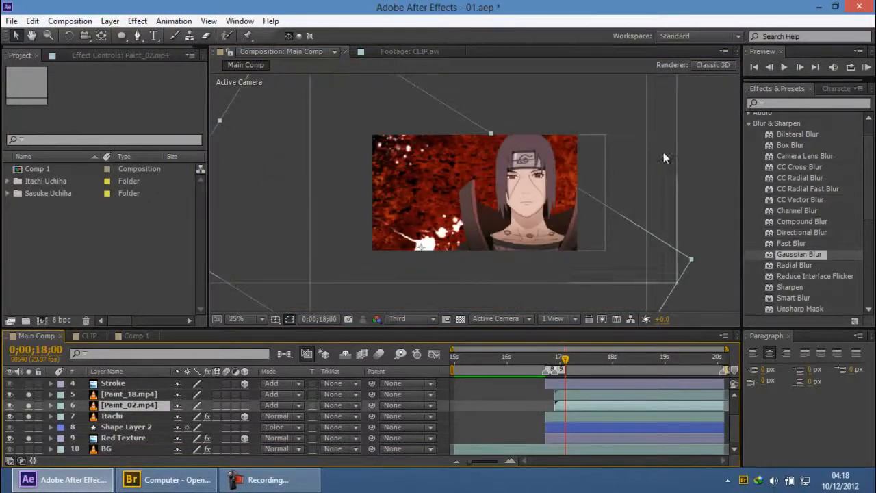
left_click(724, 147)
left_click(286, 490)
left_click(286, 490)
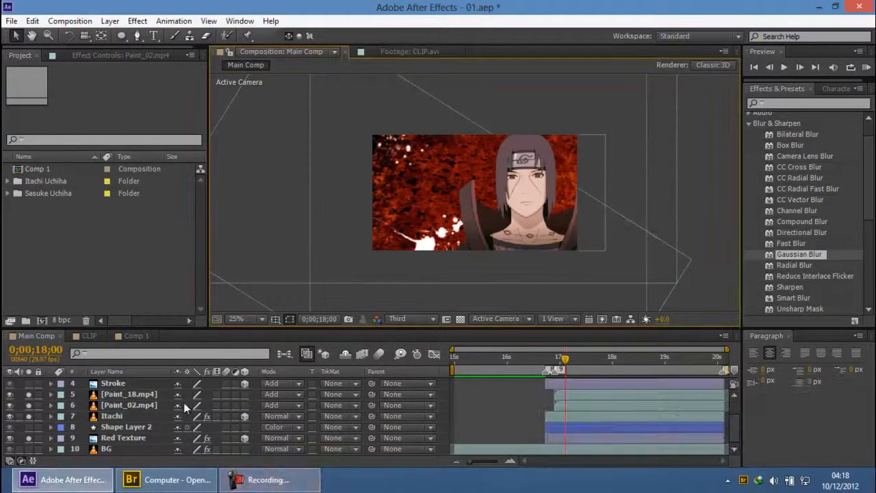
Solo the Stroke brush layer and the Itachi uchiha text layer as well
left_click(118, 381)
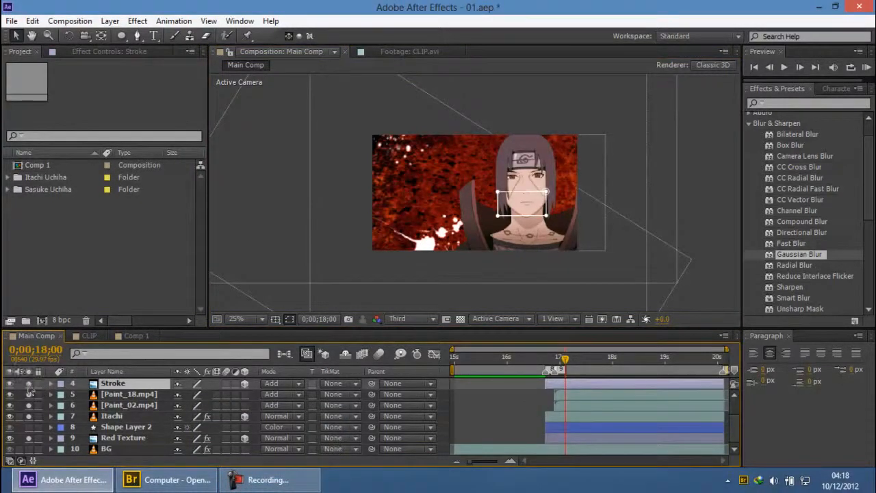
left_click(28, 384)
scroll(141, 398, "up", 3)
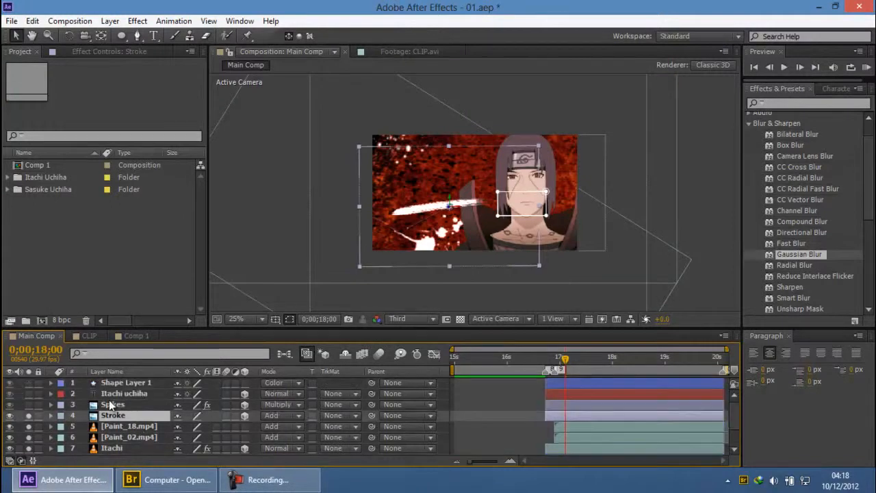
left_click(102, 394)
left_click(28, 394)
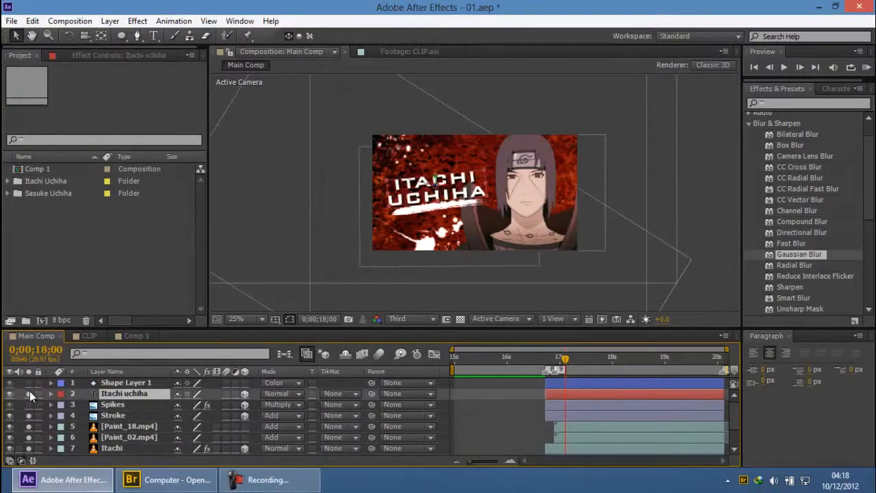
Solo the Spikes layer together with the layers already shown in Main Comp, and clear the layer selection
left_click(29, 405)
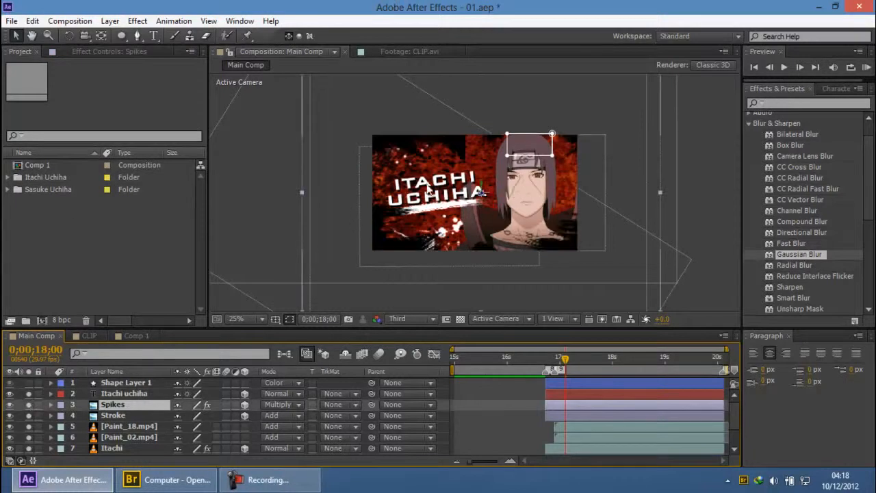
key("period")
key("comma")
left_click(119, 383)
left_click(711, 148)
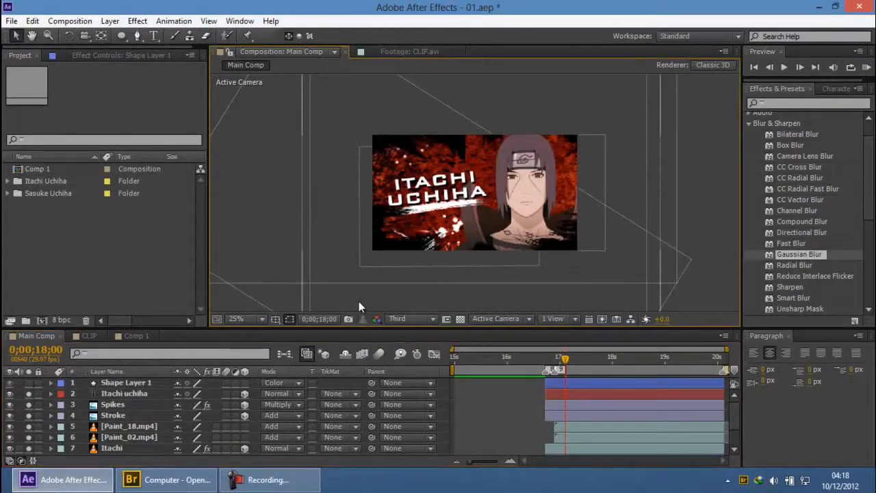
Solo Shape Layer 1 and Shape Layer 2 as well, and inspect the complete title in the composition view
left_click(91, 415)
scroll(91, 415, "down", 3)
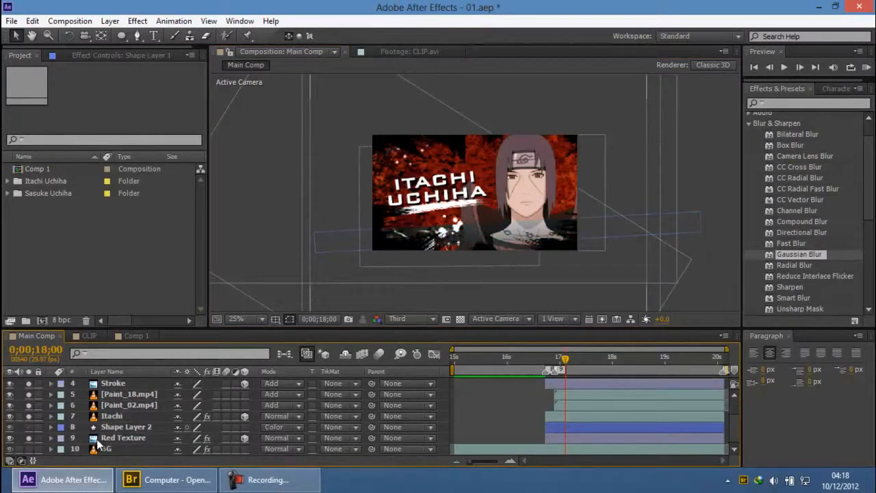
scroll(589, 167, "up", 2)
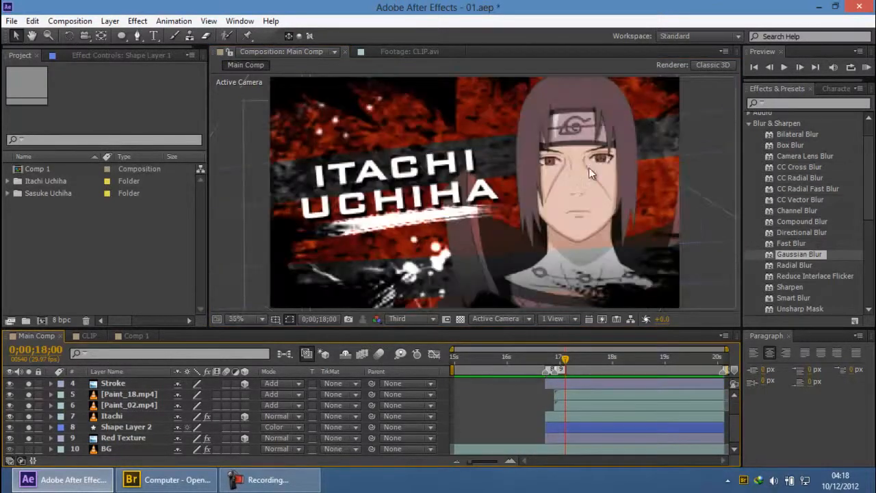
scroll(578, 172, "down", 2)
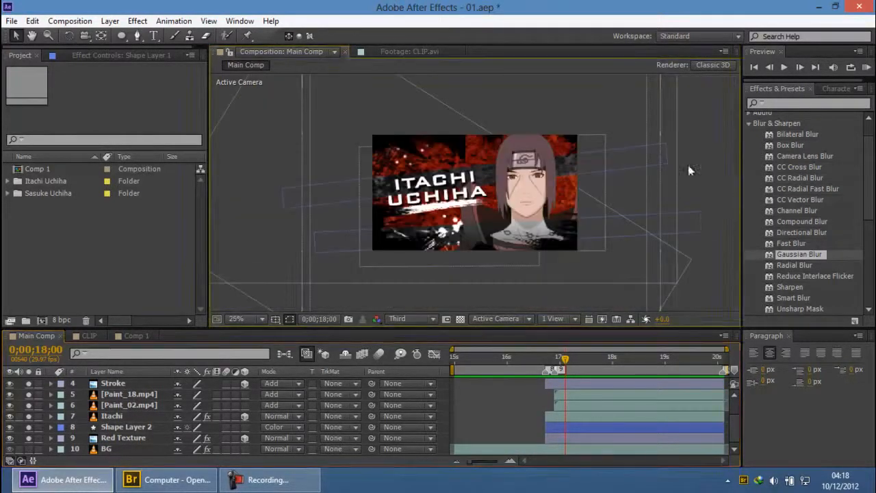
scroll(539, 200, "up", 1)
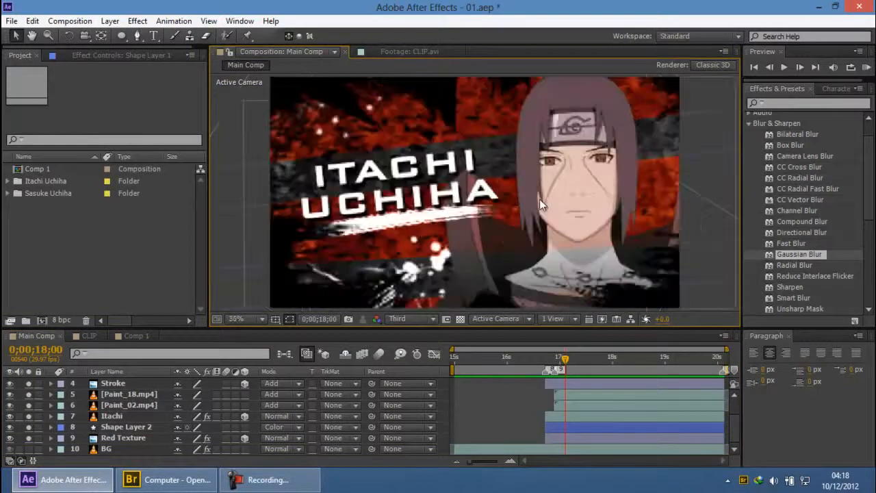
left_click(287, 481)
left_click(289, 488)
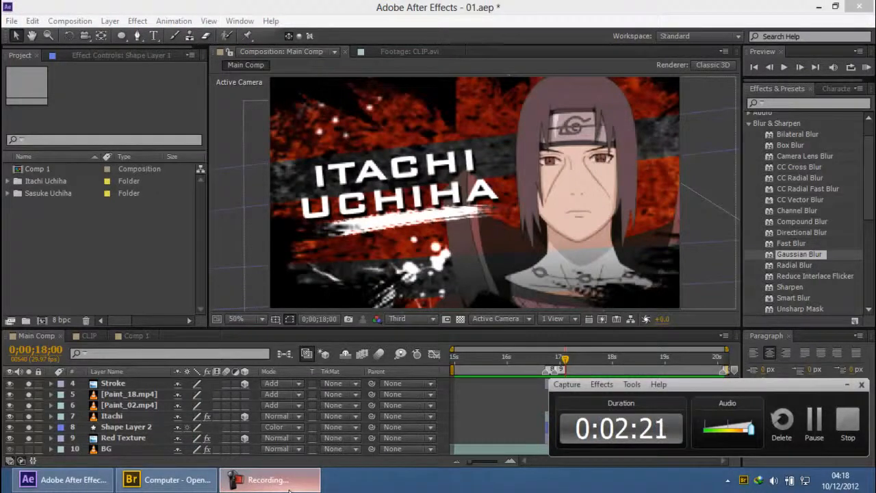
left_click(288, 488)
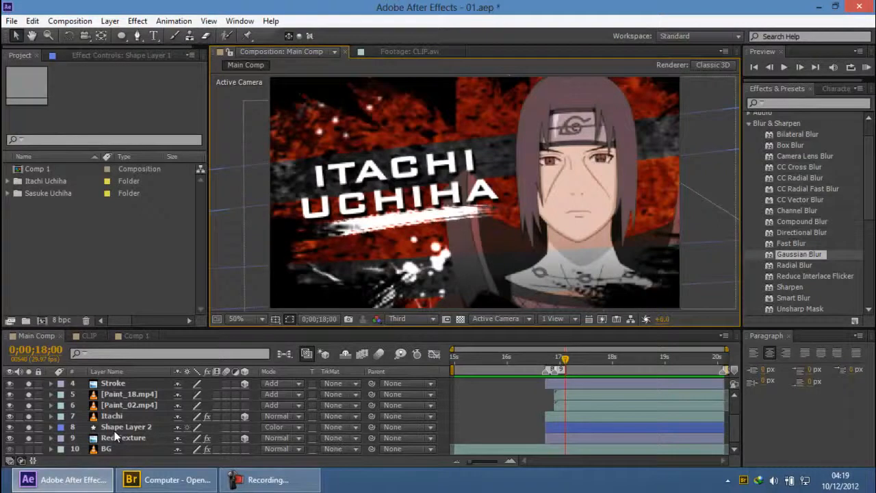
Check the Stroke layer's extent in the composition view, and look over the assembled title with the layer deselected
left_click(117, 386)
scroll(117, 385, "up", 1)
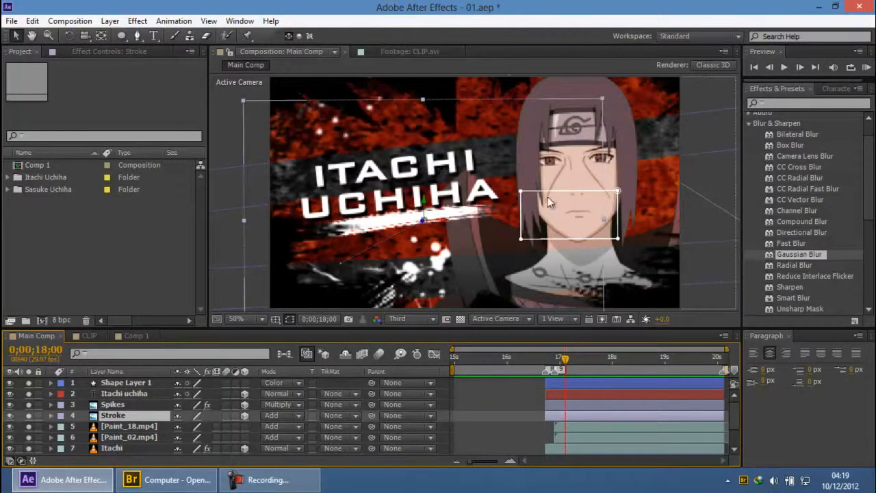
key("comma")
key("comma")
left_click(695, 172)
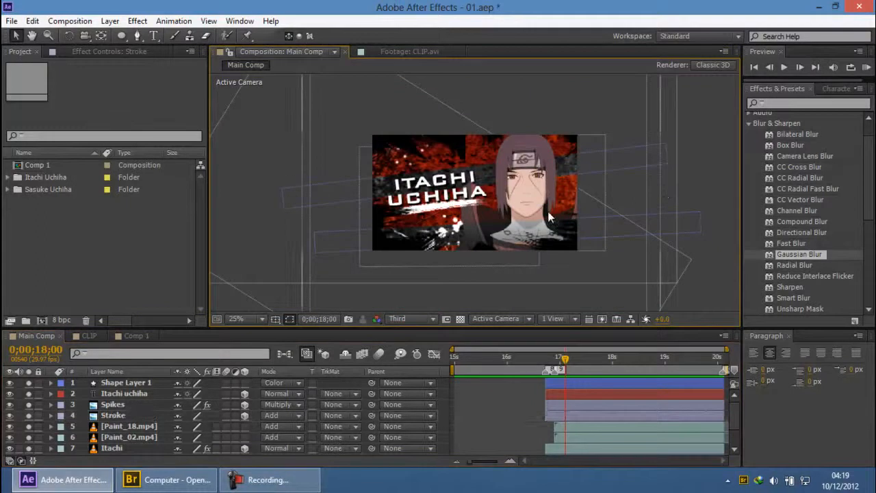
key("period")
key("period")
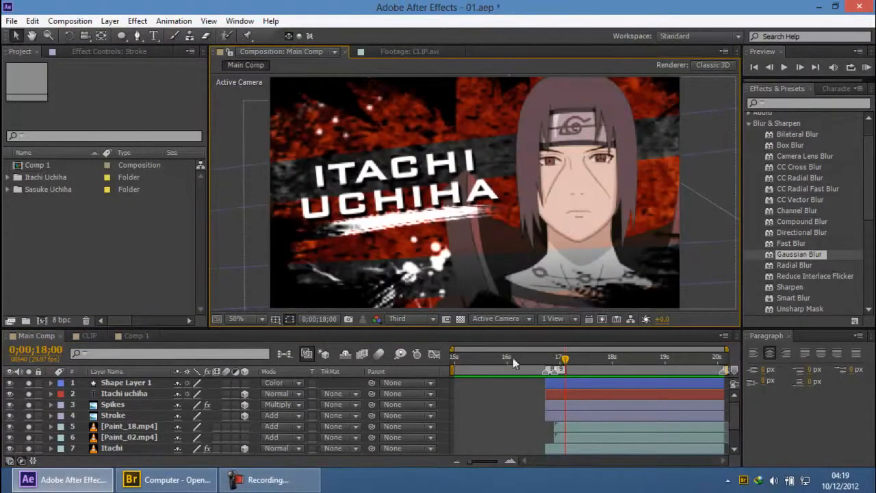
View the footage details of CLIP.avi in the Itachi Uchiha folder and collapse the folder again
left_click(260, 482)
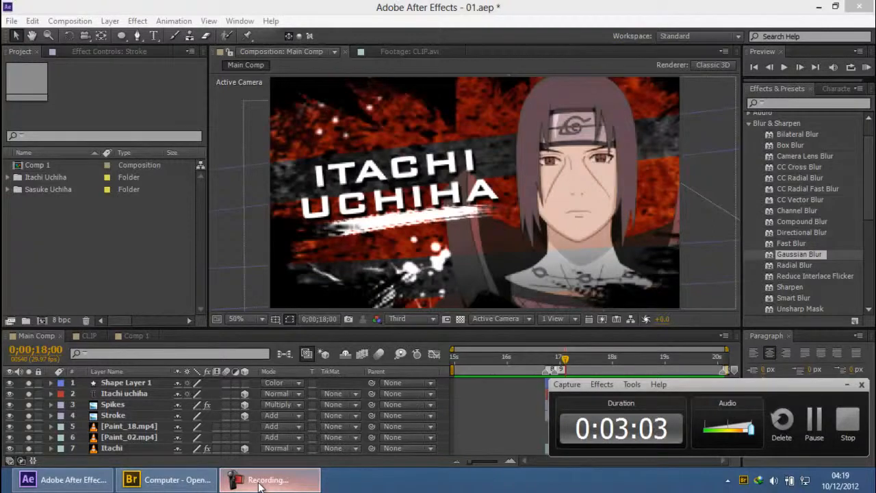
left_click(68, 233)
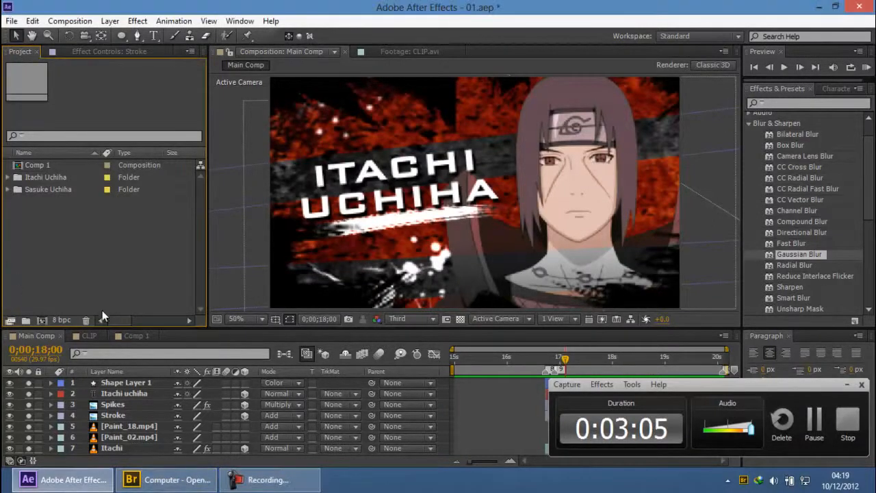
left_click(6, 178)
left_click(51, 212)
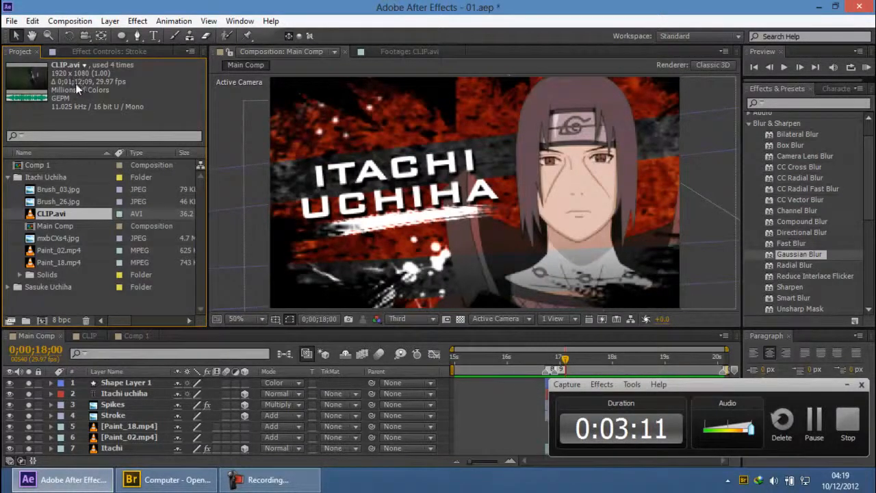
left_click(9, 177)
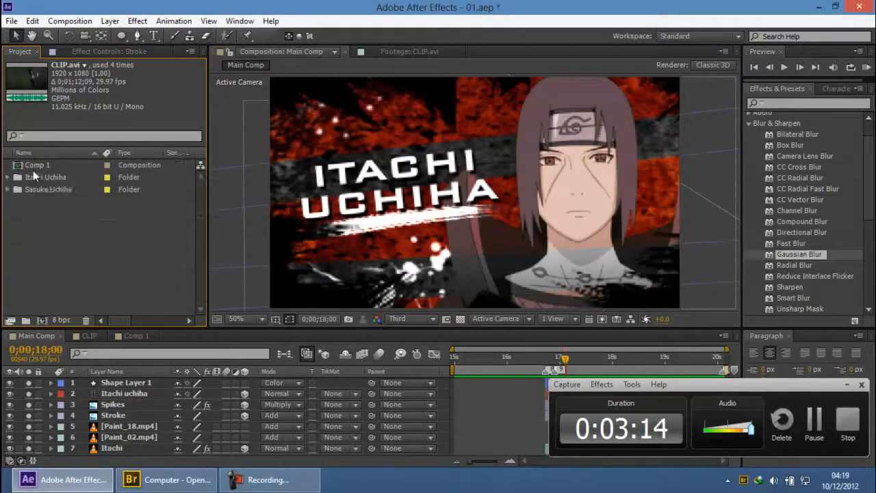
Open Comp 1 and scrub from the start to 0;00;00;23 to preview the clip of the character's eyes
left_click(128, 337)
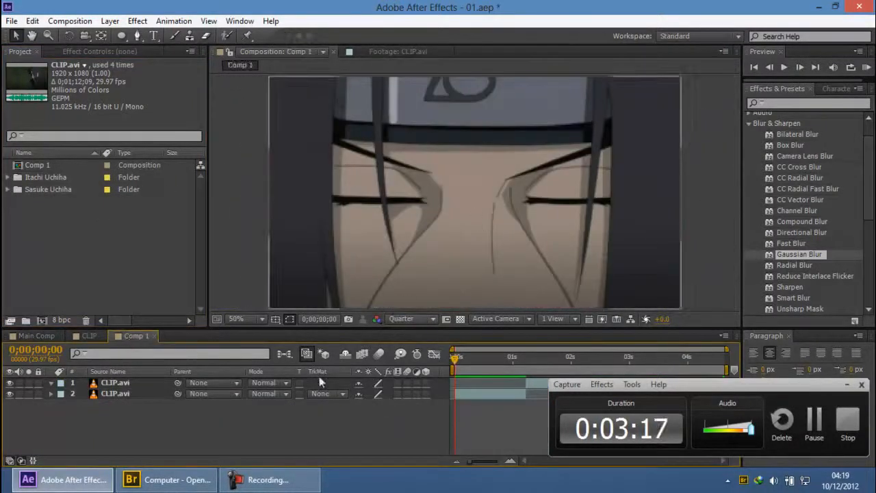
left_click_drag(460, 357, 499, 362)
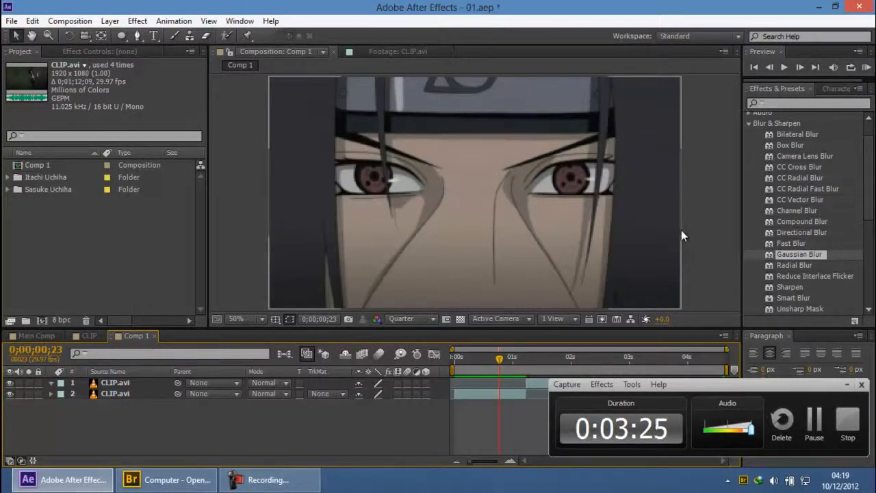
left_click(698, 187)
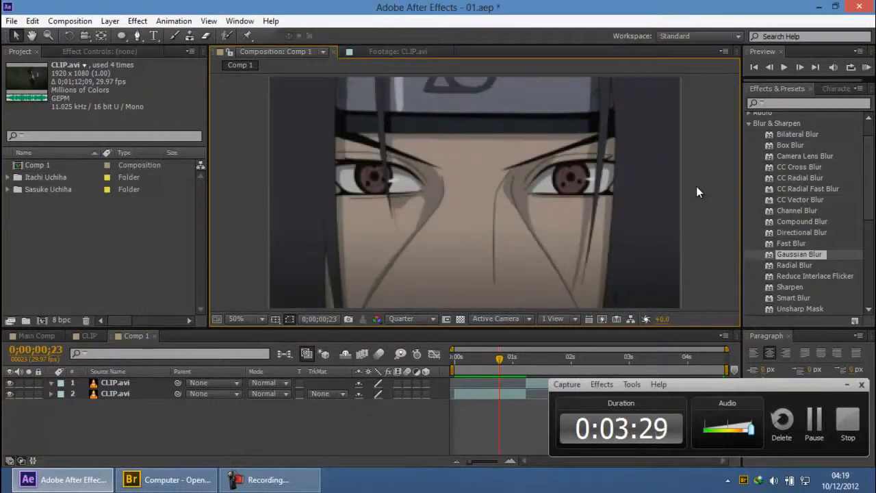
left_click(847, 385)
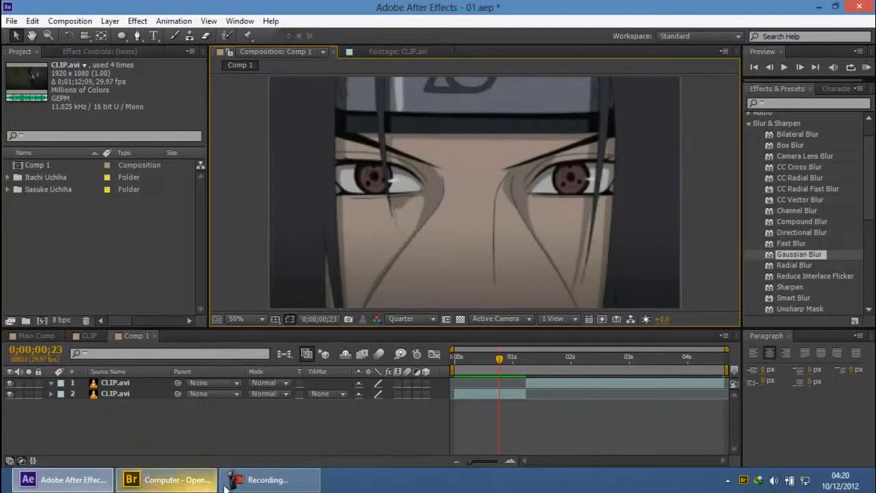
Expand the Itachi Uchiha folder and check the frame size of CLIP.avi
left_click(258, 483)
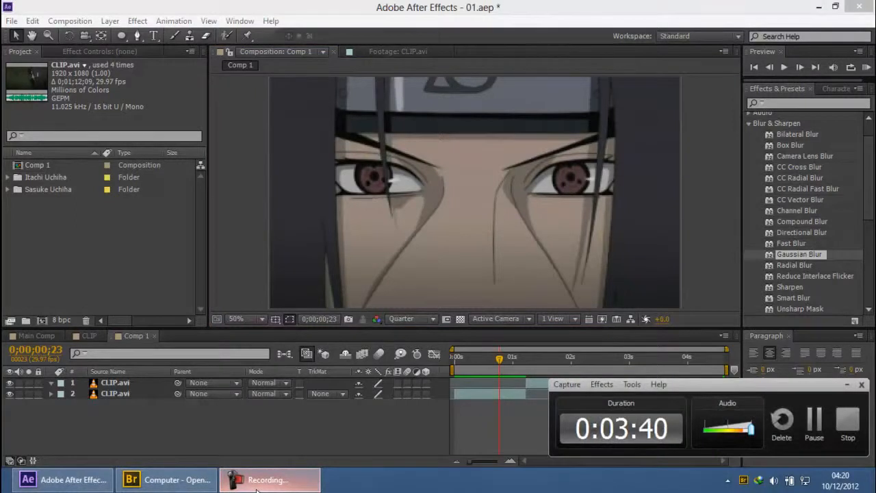
left_click(9, 177)
left_click(66, 214)
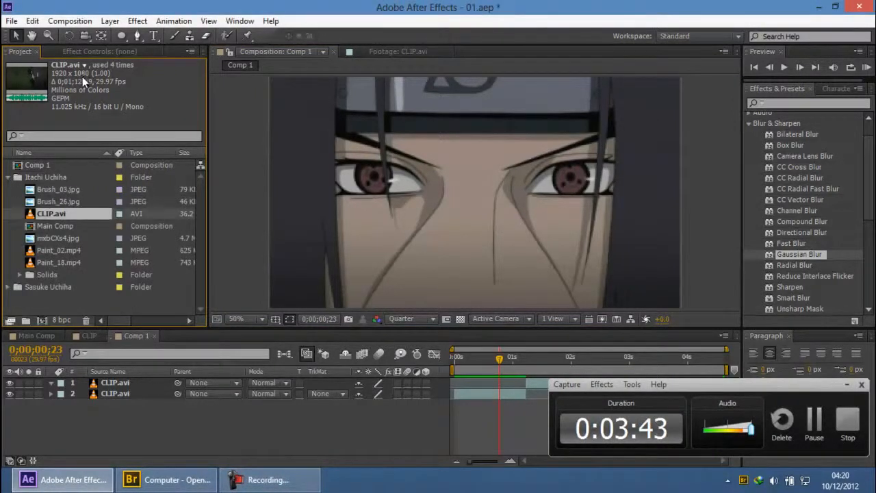
left_click(845, 385)
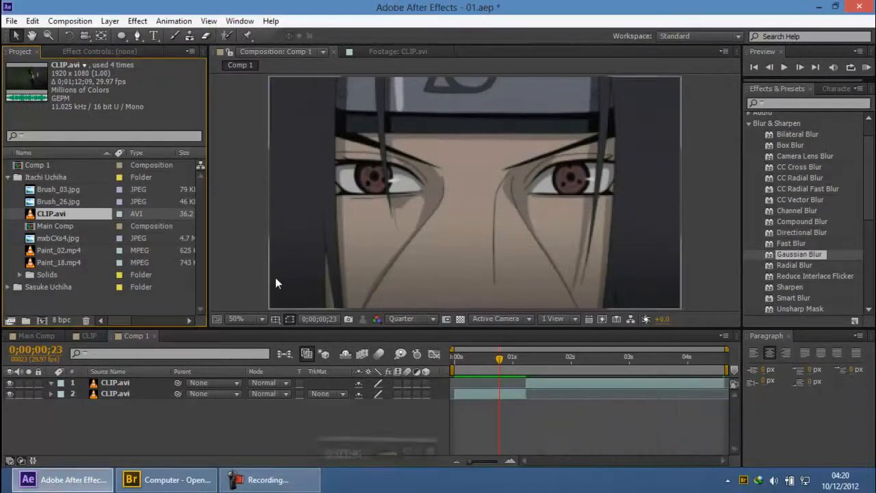
Examine the settings and preset list for a new composition, and cancel without creating it
left_click(57, 308)
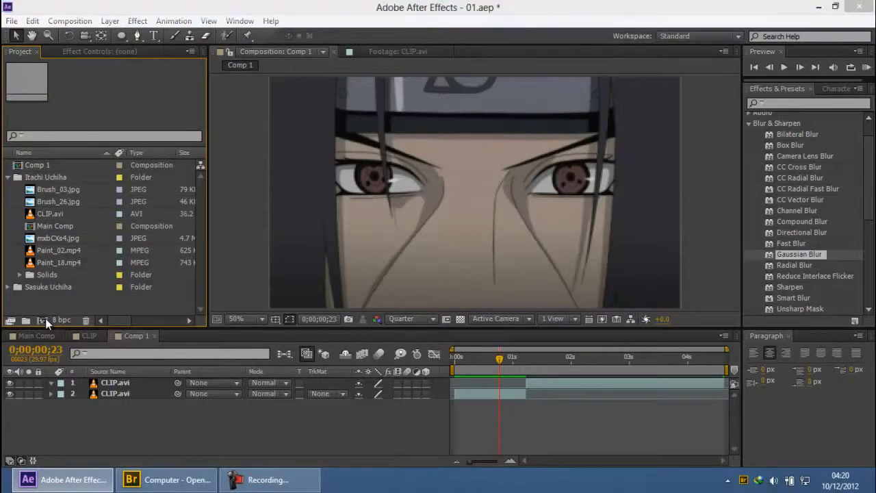
left_click(45, 319)
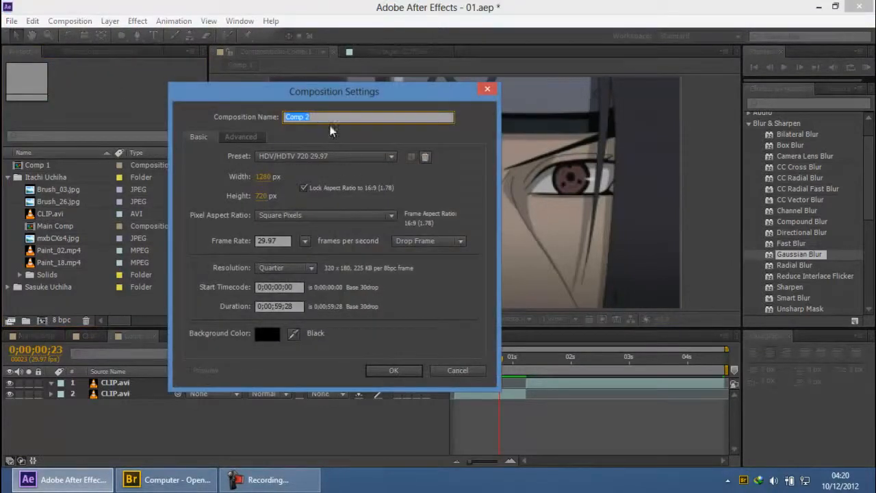
left_click(284, 161)
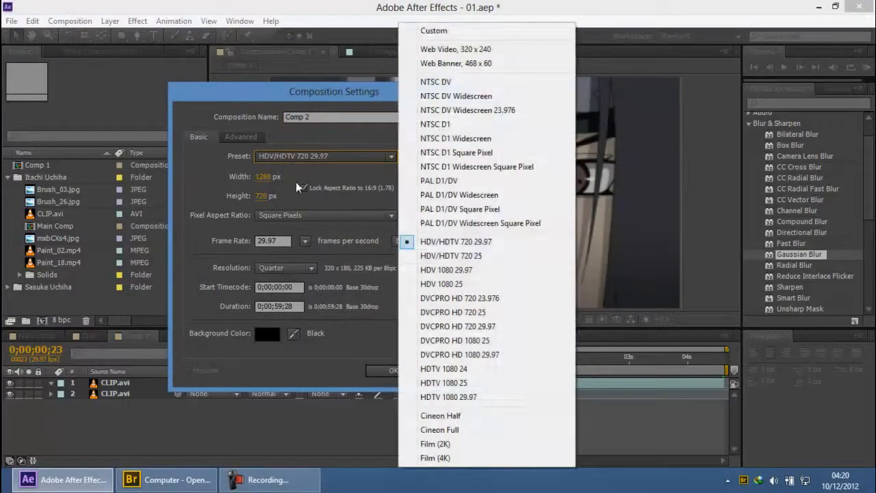
left_click(219, 190)
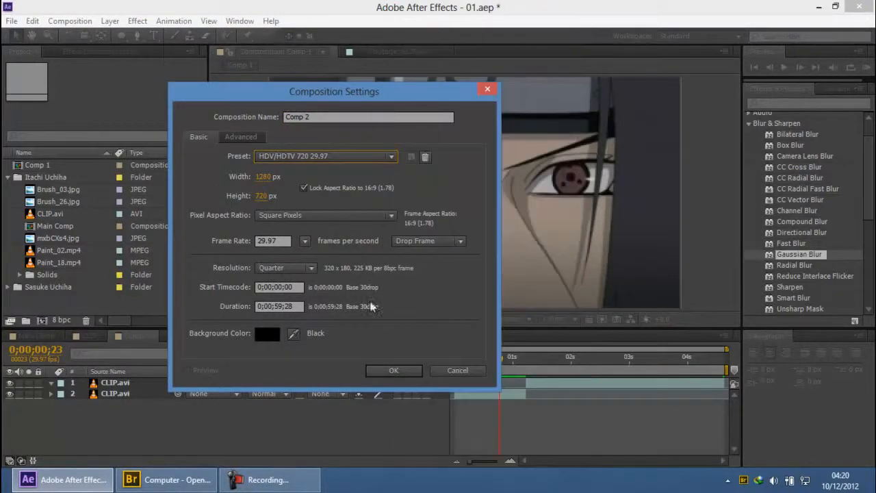
left_click(443, 373)
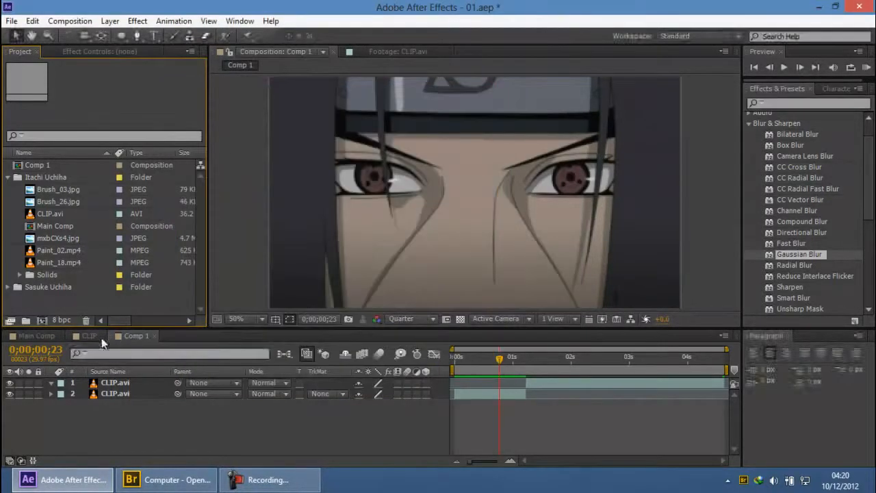
Add CLIP.avi as the top layer of Comp 1, solo it and scale it down to fit the composition frame
left_click_drag(48, 215, 146, 379)
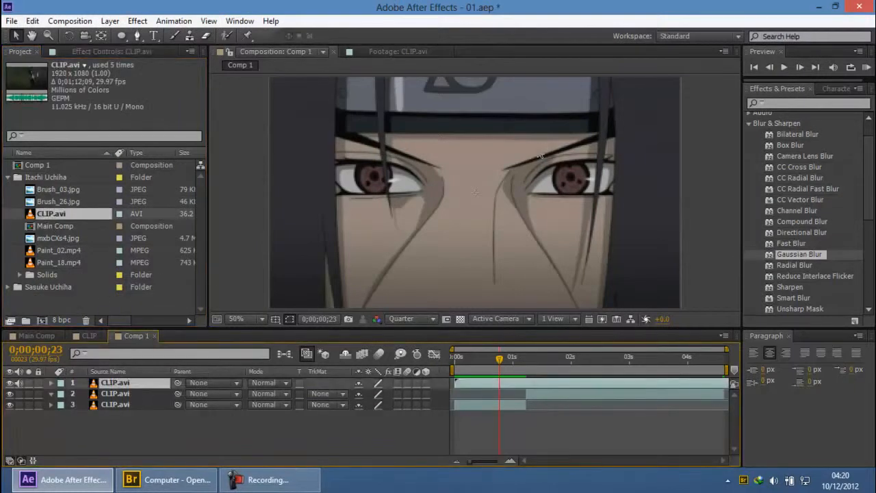
scroll(540, 156, "down", 2)
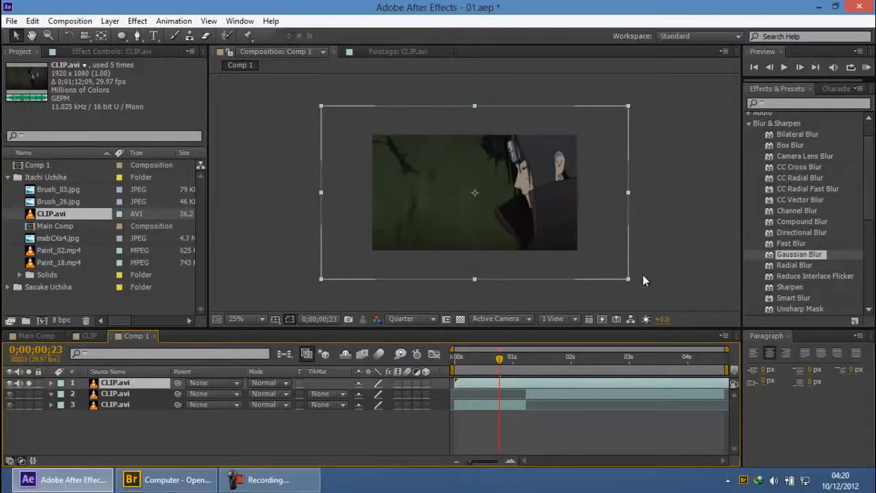
left_click_drag(627, 279, 579, 260)
left_click(579, 259)
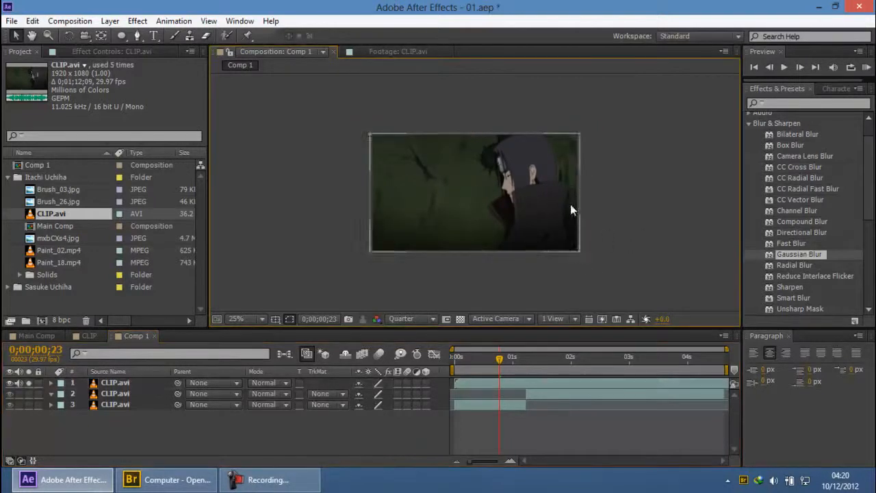
scroll(572, 210, "up", 2)
Examine the masked character and title in the CLIP composition up close and as a whole, and return to Comp 1
left_click(88, 336)
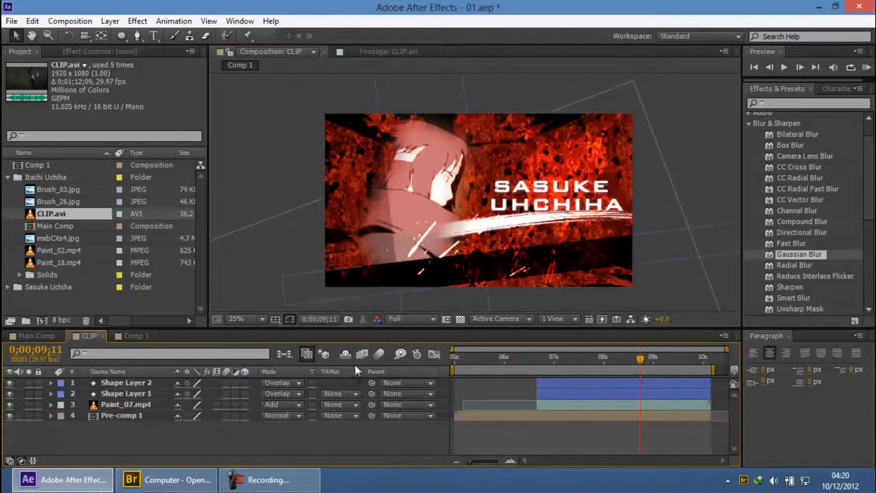
scroll(502, 155, "up", 2)
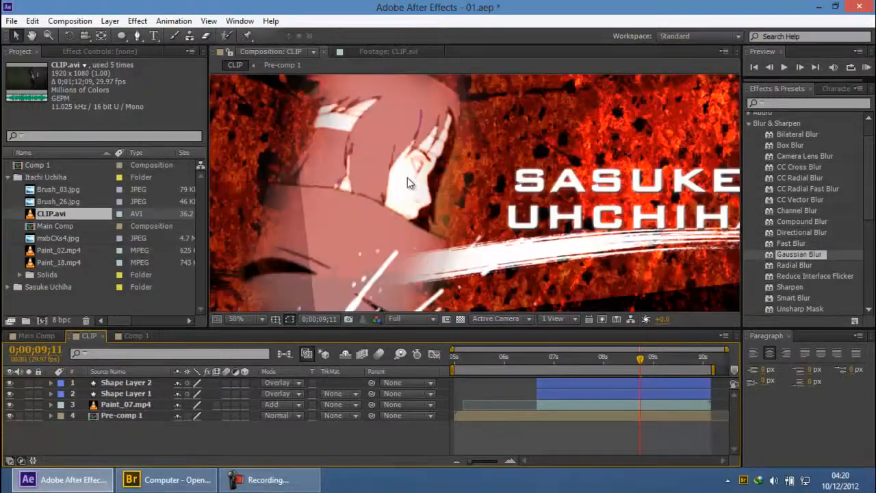
scroll(513, 189, "up", 2)
scroll(489, 186, "down", 4)
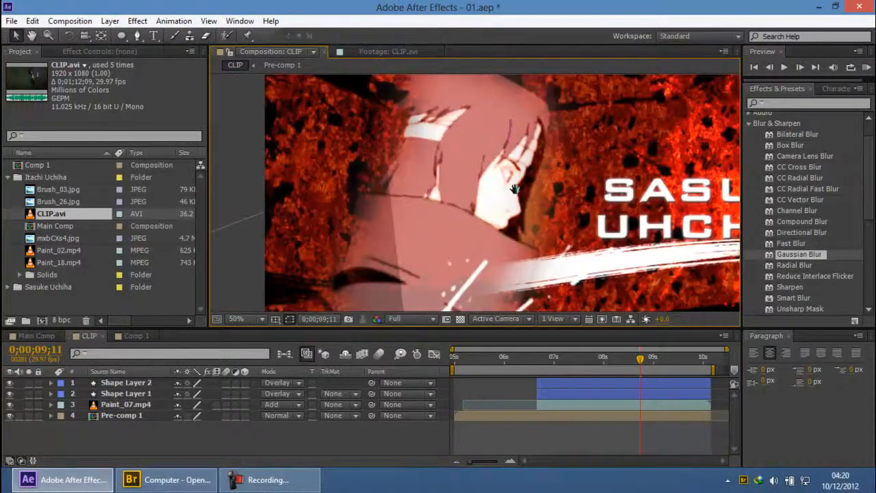
key("space")
left_click_drag(440, 181, 439, 169)
scroll(440, 170, "up", 2)
scroll(417, 179, "down", 2)
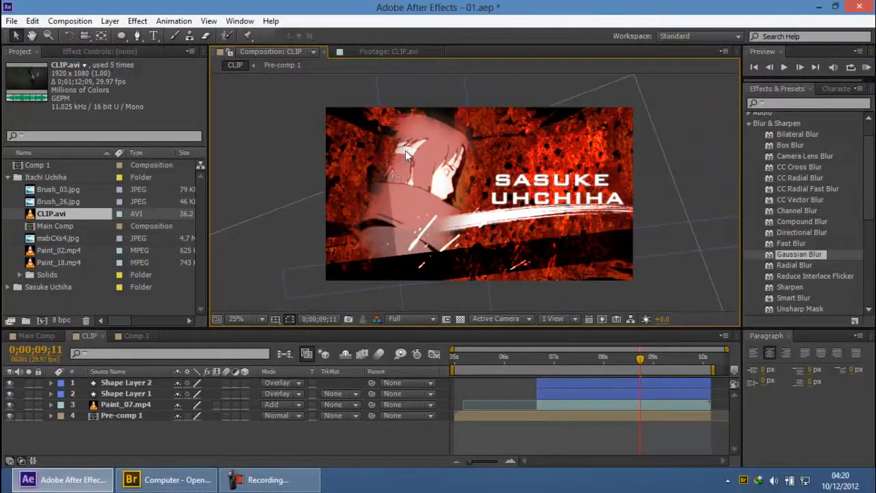
scroll(438, 147, "up", 2)
scroll(438, 147, "down", 2)
left_click(147, 333)
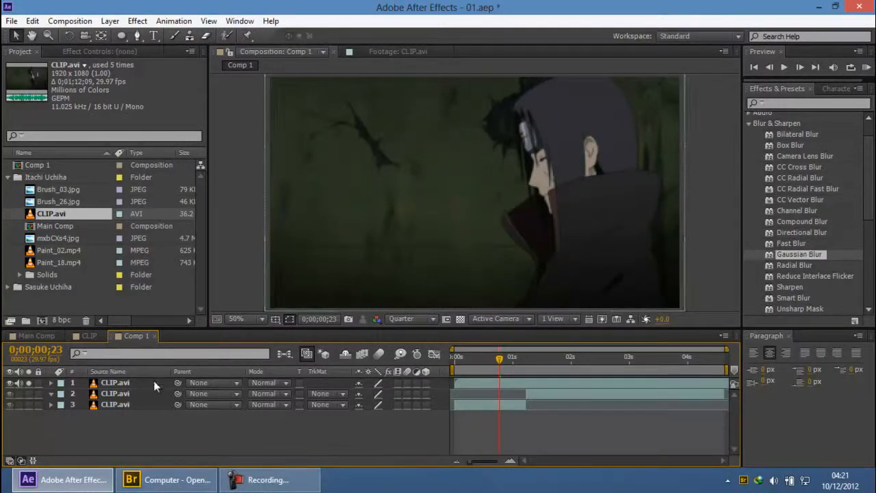
Delete the soloed top CLIP.avi layer from Comp 1 and preview the two remaining clips from the start
left_click(112, 383)
key("Delete")
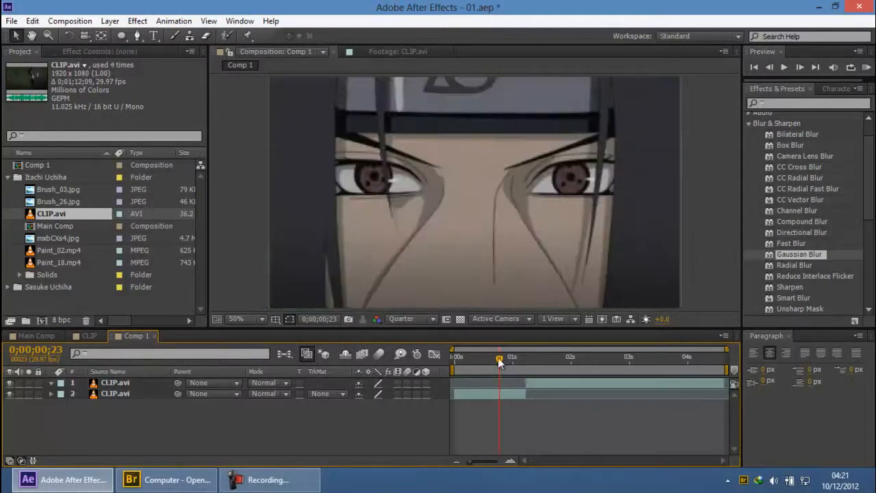
left_click_drag(523, 361, 417, 349)
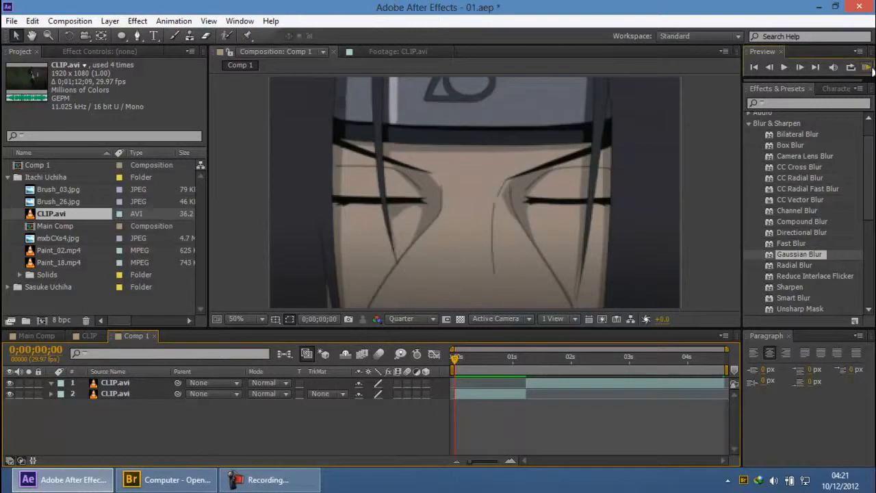
left_click(868, 67)
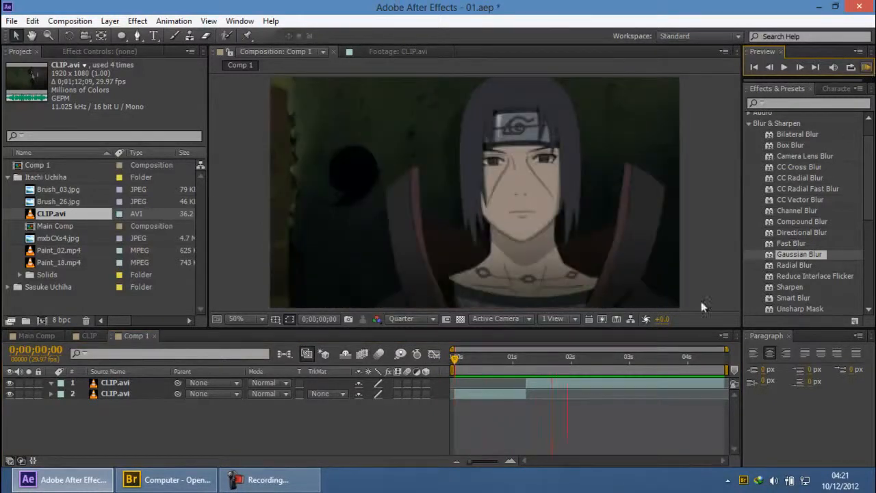
left_click(548, 358)
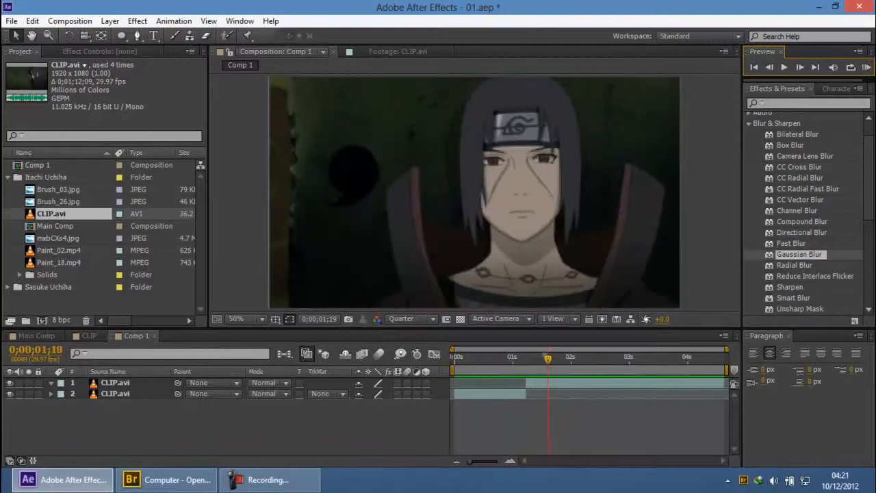
Freeze the upper CLIP.avi layer on its frame at 0;00;02;03
left_click(123, 383)
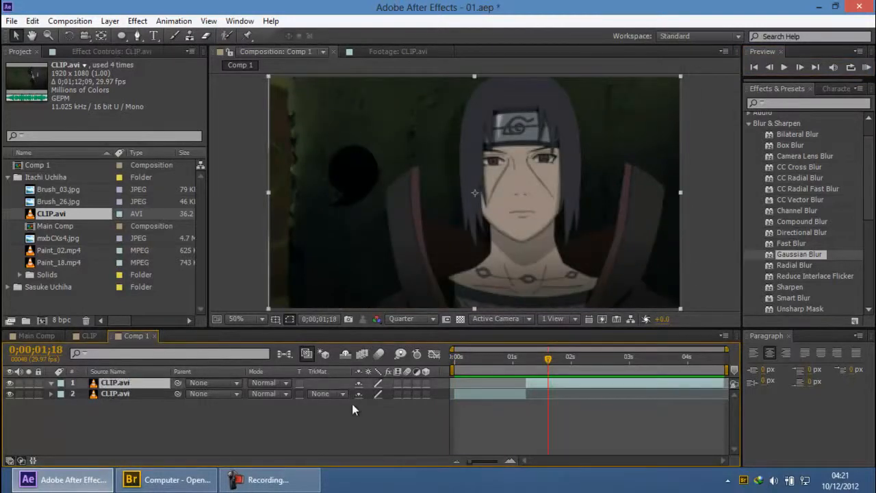
left_click_drag(561, 369, 676, 377)
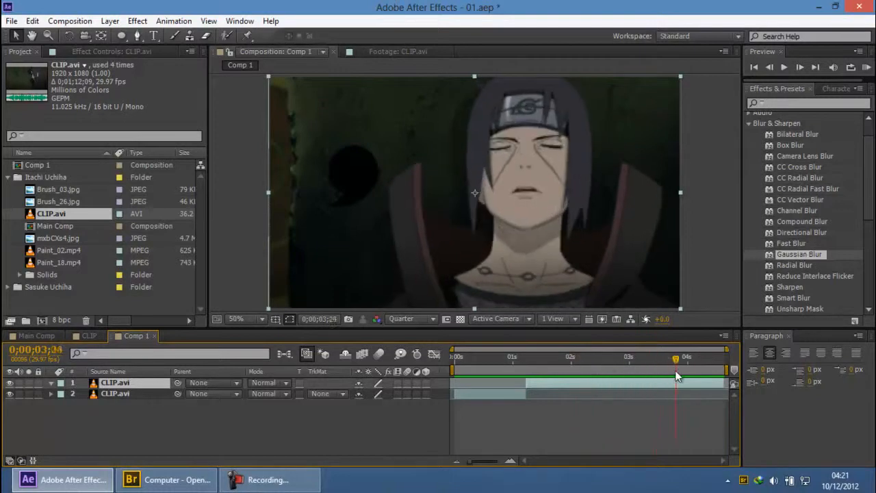
left_click_drag(611, 362, 578, 369)
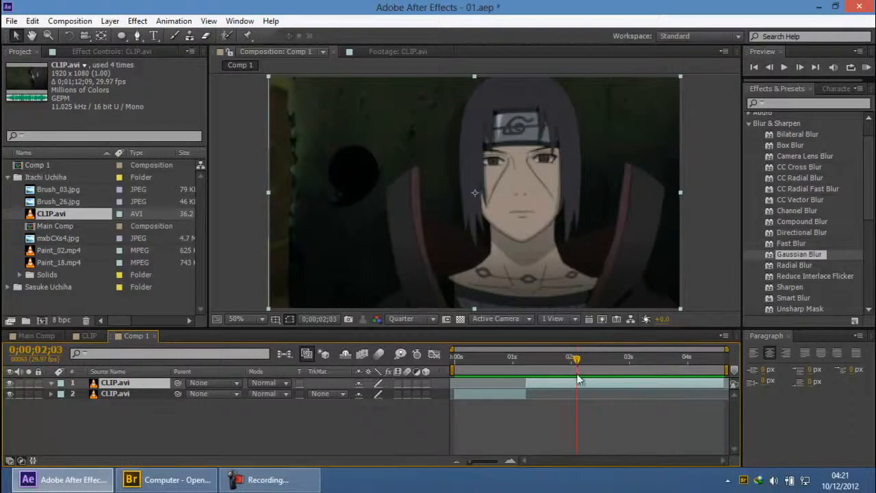
right_click(572, 383)
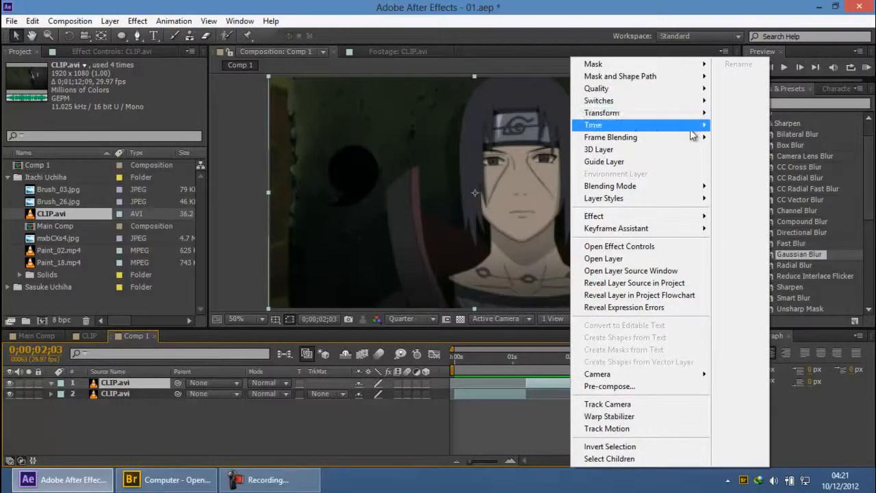
mouse_move(691, 129)
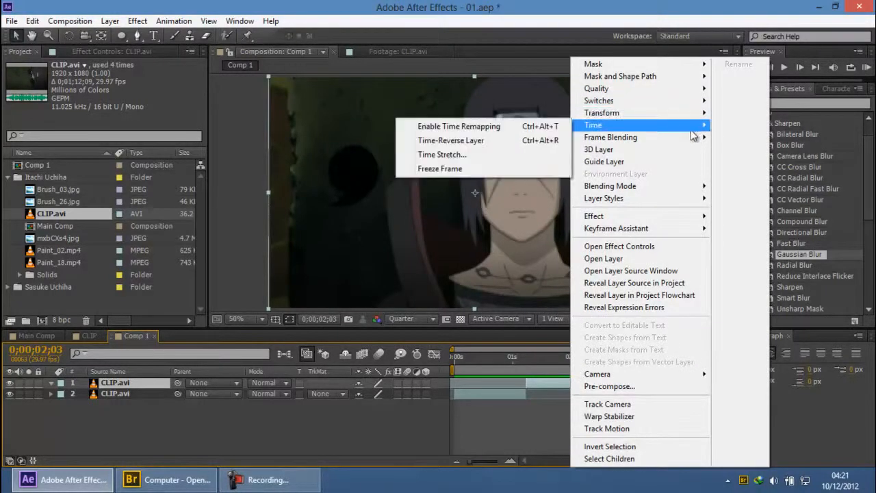
left_click(476, 168)
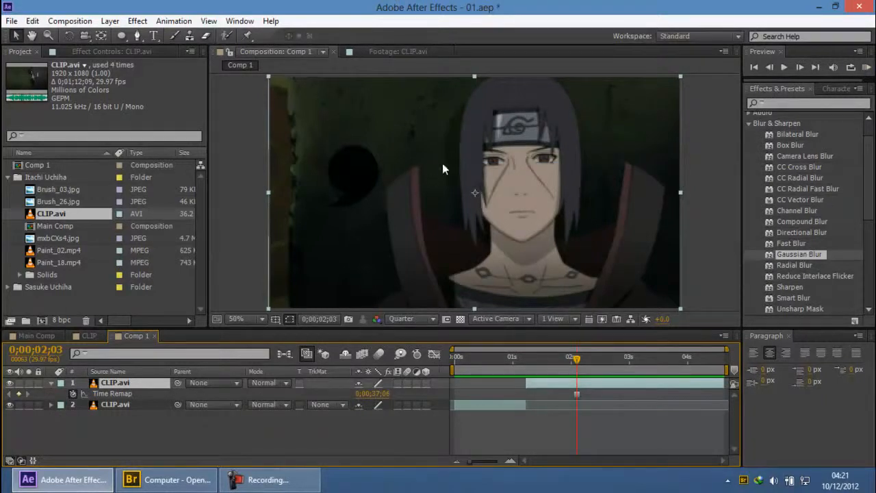
Check the frozen frame up to 0;00;03;05 and collapse the upper CLIP.avi layer's properties
scroll(439, 168, "down", 2)
left_click(640, 171)
scroll(640, 172, "up", 2)
left_click_drag(576, 360, 638, 362)
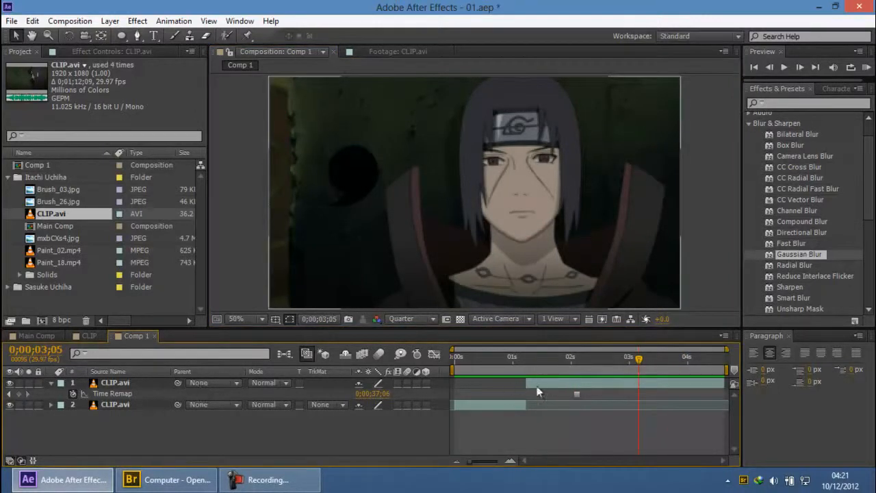
left_click(574, 366)
left_click(51, 382)
left_click(316, 441)
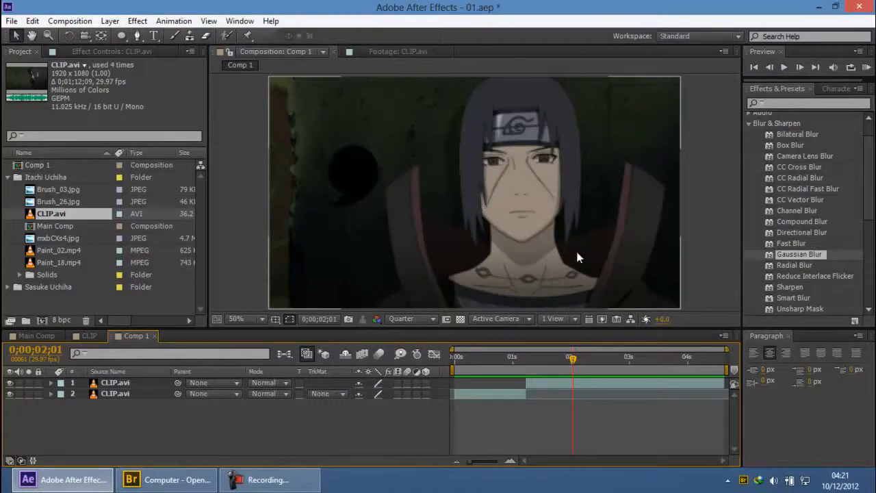
View the finished title in Main Comp for comparison, return to Comp 1 and collapse the Itachi Uchiha folder
left_click(113, 383)
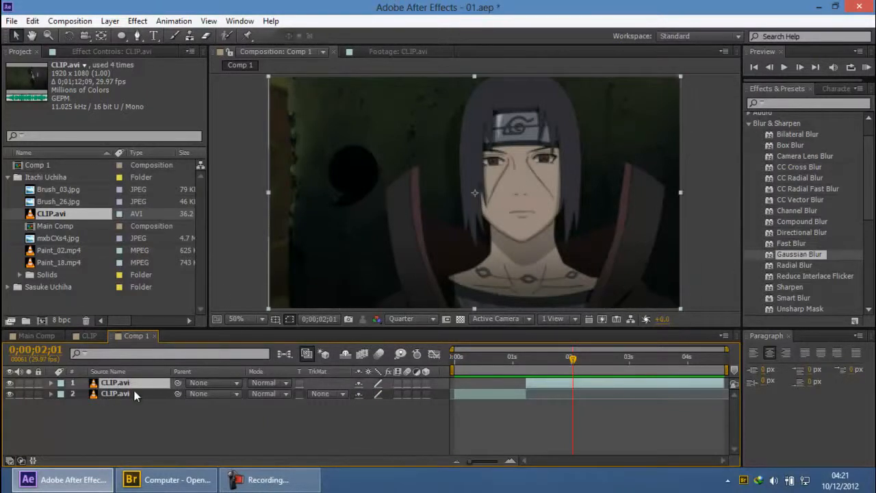
left_click(282, 487)
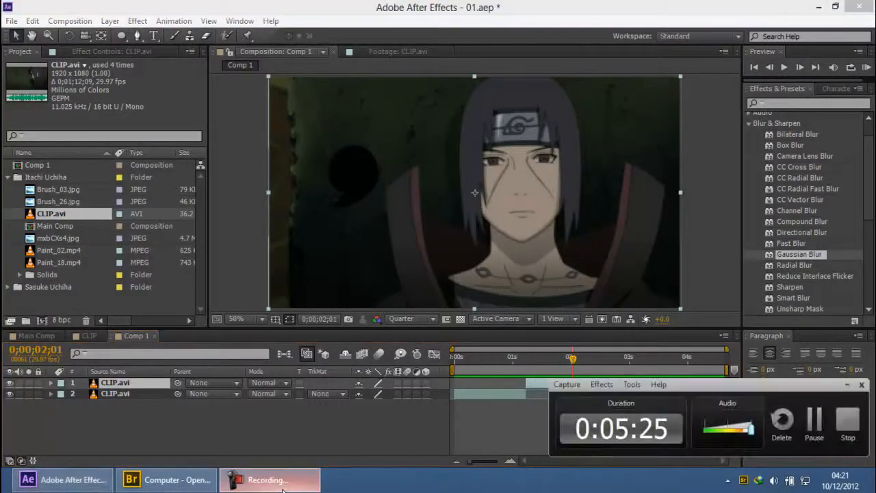
left_click(48, 335)
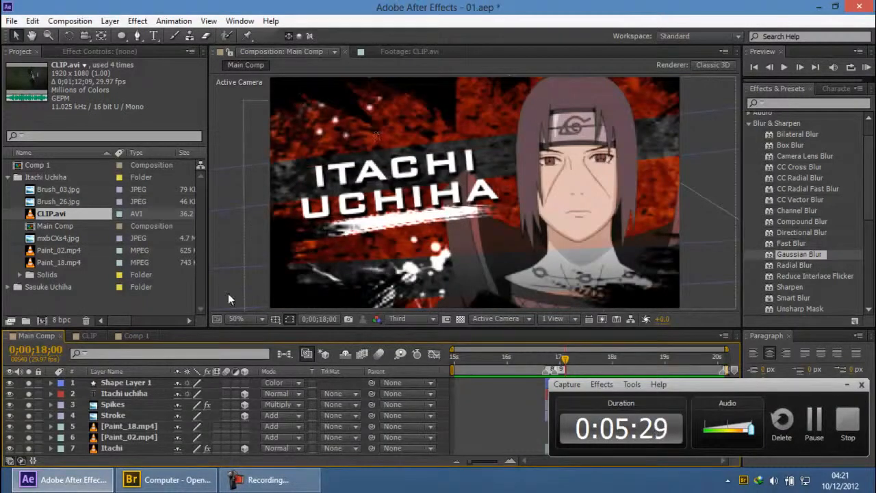
left_click(124, 335)
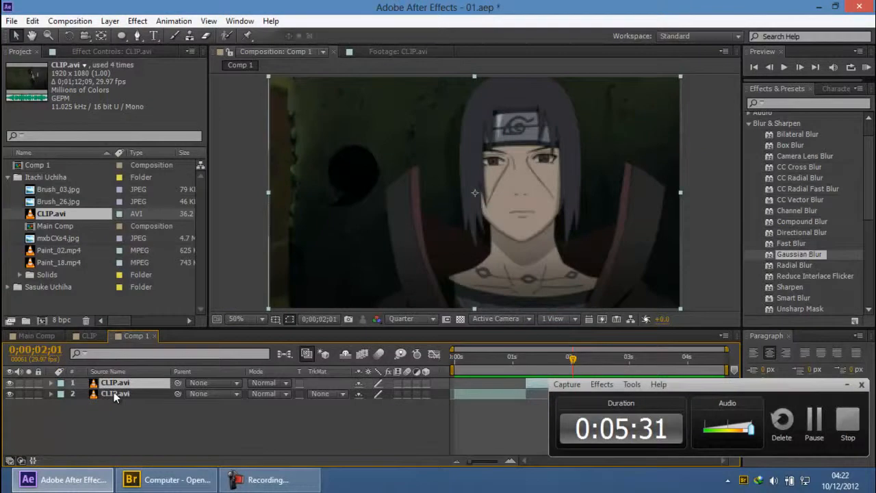
left_click(9, 178)
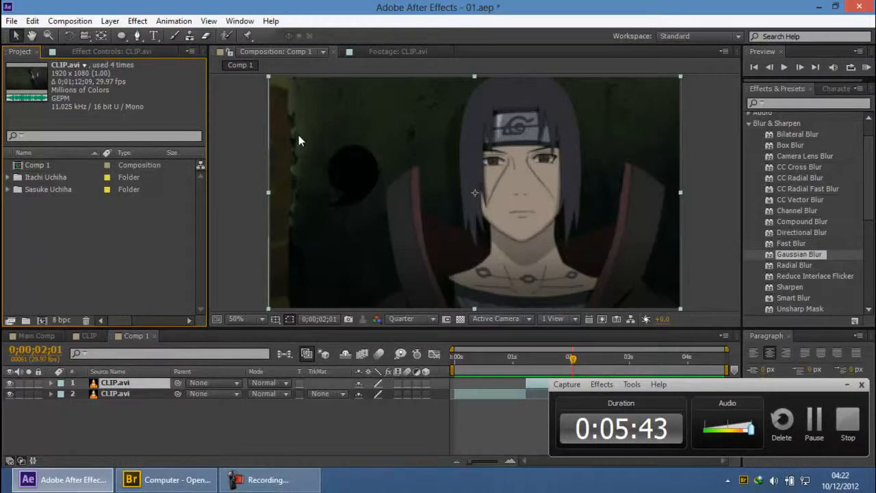
Ready the Pen tool and examine the outline of the character in the frozen frame for masking, both whole and up close
key("g")
key("comma")
key("comma")
key("period")
key("period")
key("comma")
key("comma")
key("h")
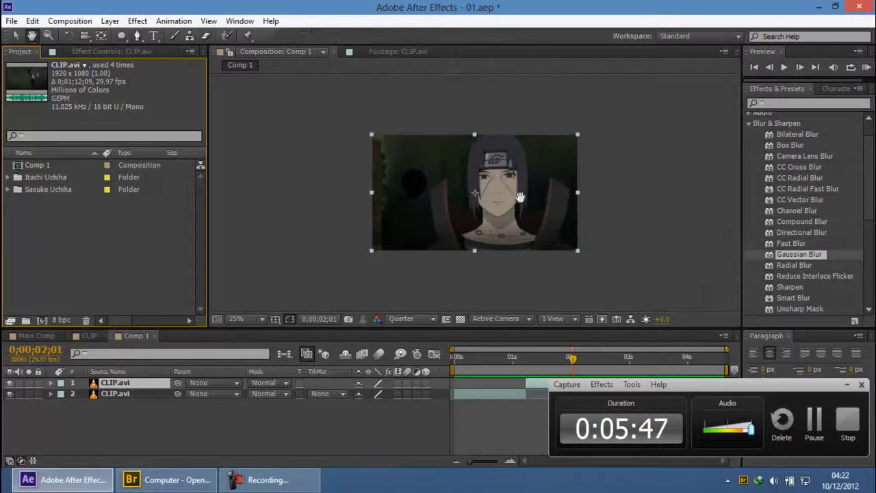
left_click_drag(520, 199, 518, 182)
scroll(517, 182, "up", 1)
key("space")
left_click_drag(520, 149, 541, 188)
key("space")
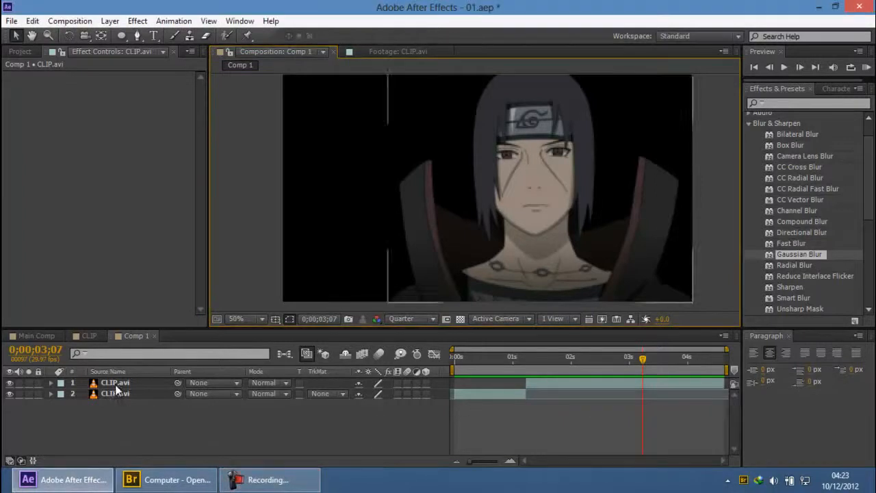
Make the upper CLIP.avi layer 3D and start animating its Position with a keyframe at 0;00;01;07
left_click(426, 382)
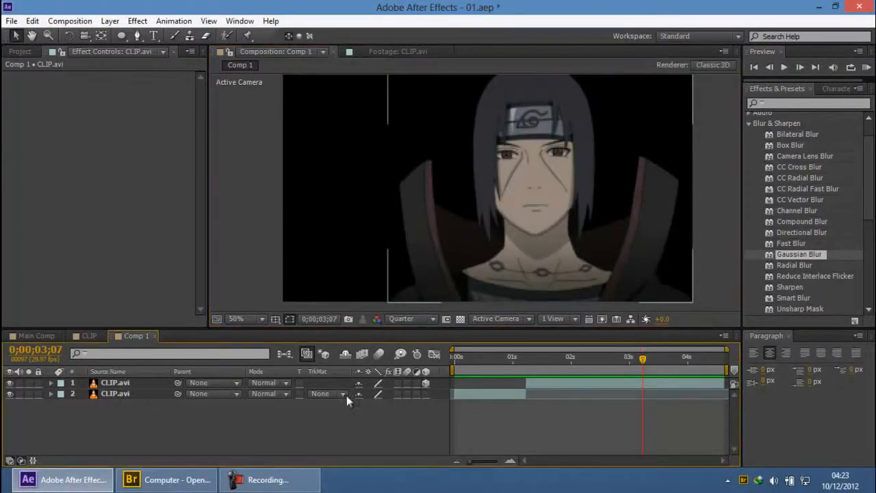
left_click(135, 384)
key("p")
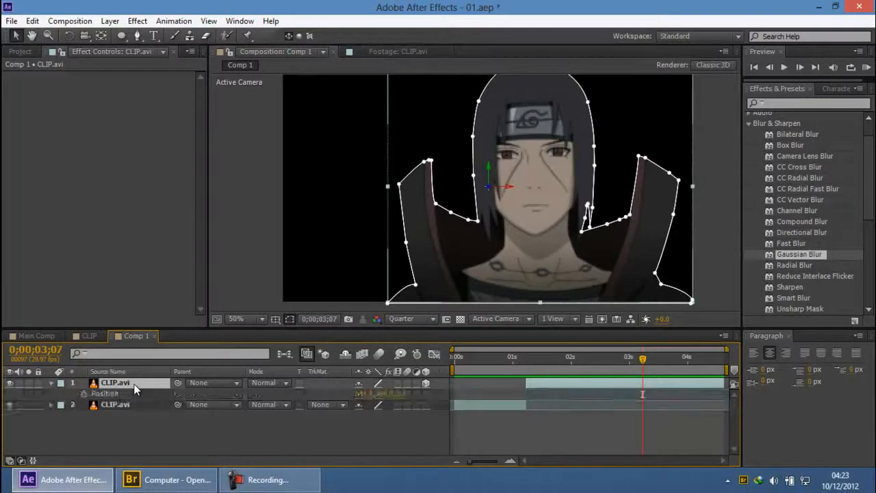
left_click(521, 366)
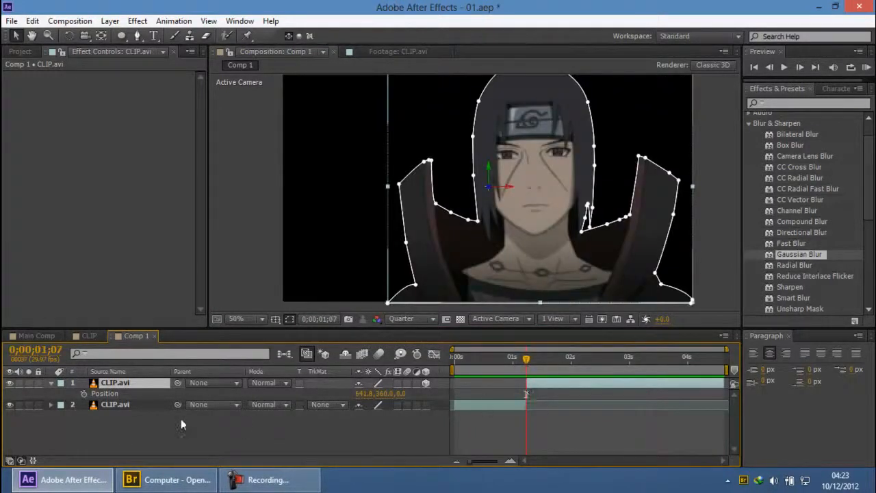
left_click(83, 393)
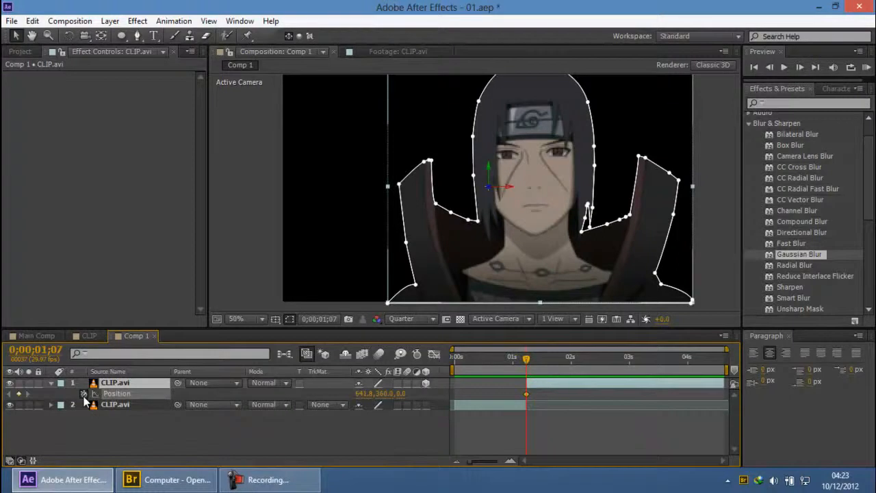
Set the upper CLIP.avi layer's Z position to -1800 at the 0;00;01;07 keyframe
left_click(402, 394)
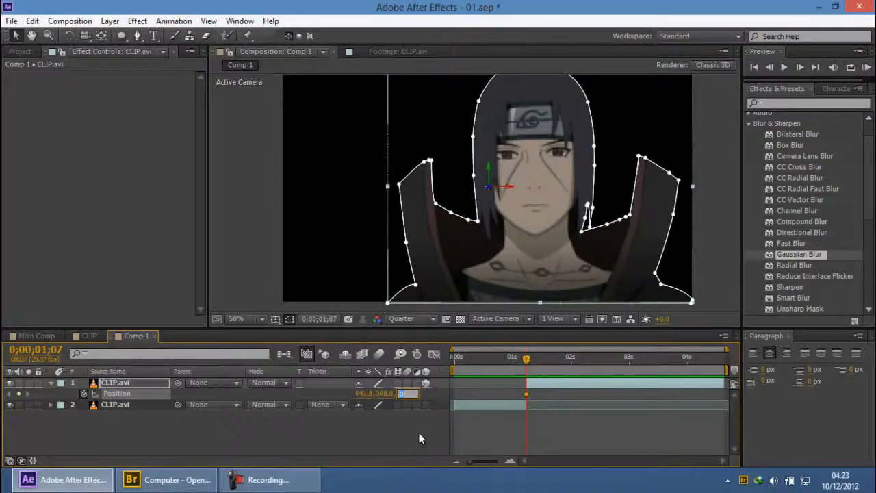
type("-1860")
key("Return")
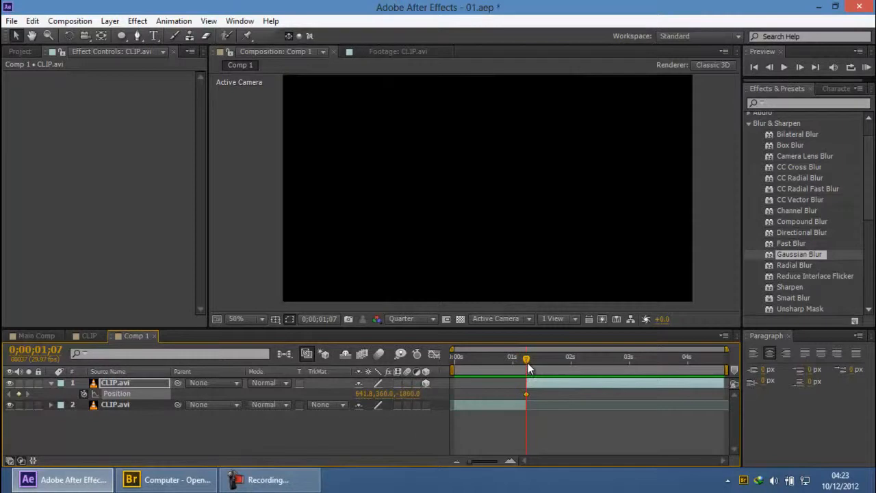
key("shift+Page_Down")
key("comma")
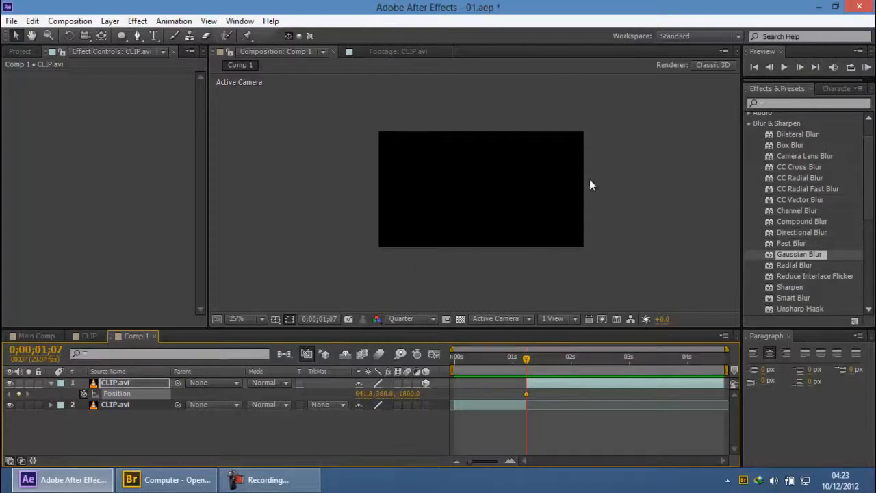
Add a Position keyframe with Z at 0 ten frames further on, at 0;00;01;17, and preview the animation
key("shift+Page_Down")
left_click(408, 394)
type("0")
key("Return")
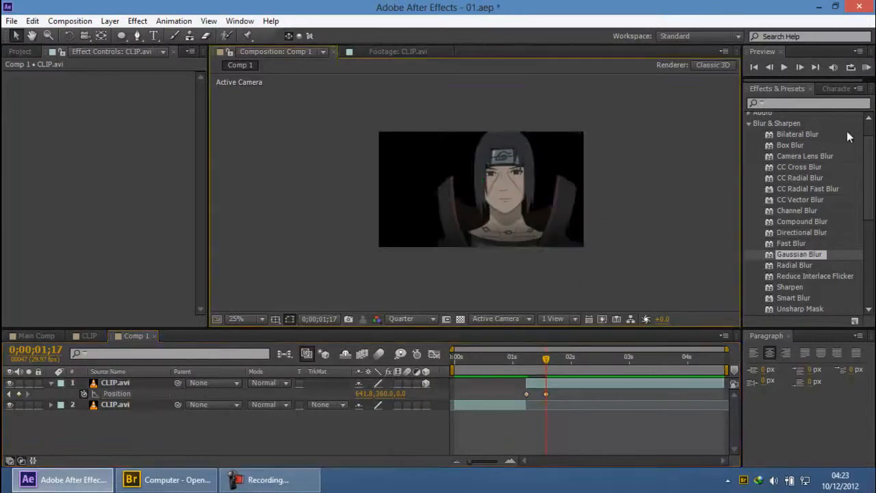
left_click(868, 68)
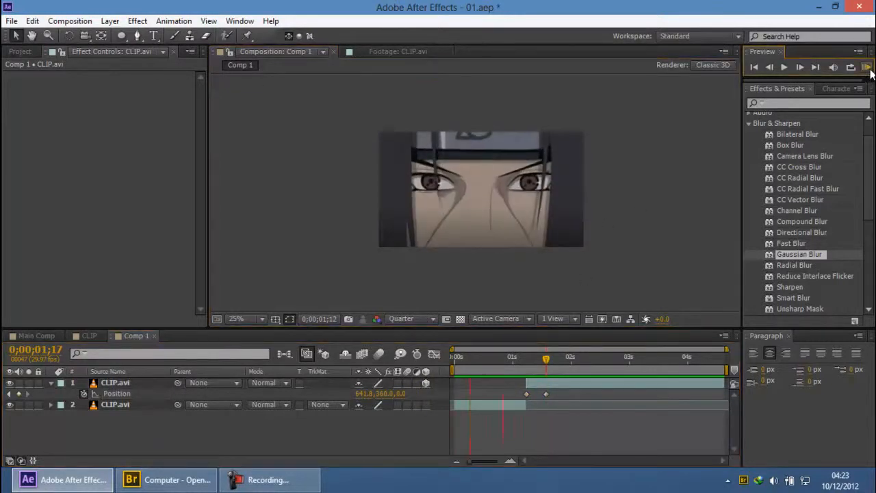
left_click(526, 356)
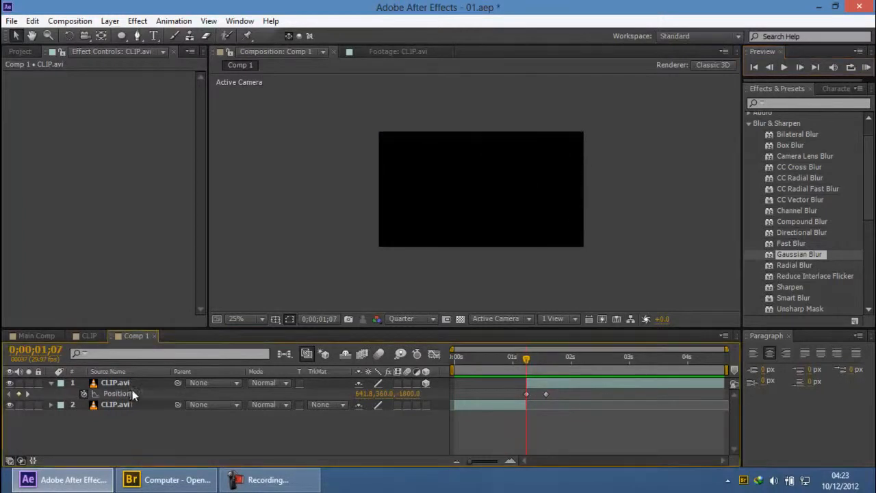
Set the work area to begin at 0;00;01;07 and move the current time to the second Position keyframe at 0;00;01;17
key("b")
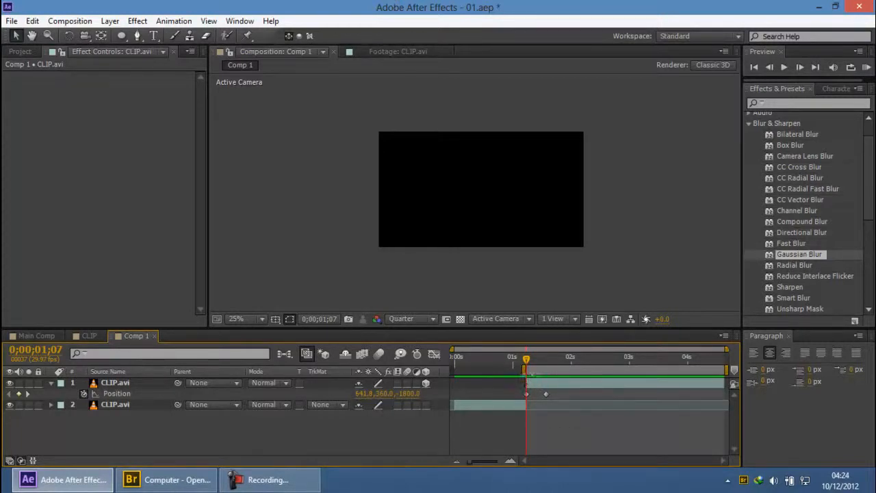
double_click(529, 371)
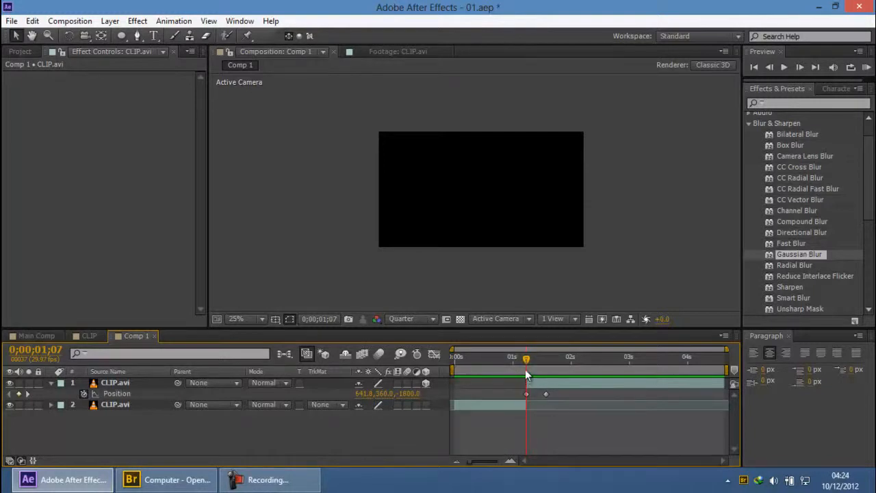
key("b")
left_click_drag(526, 362, 552, 375)
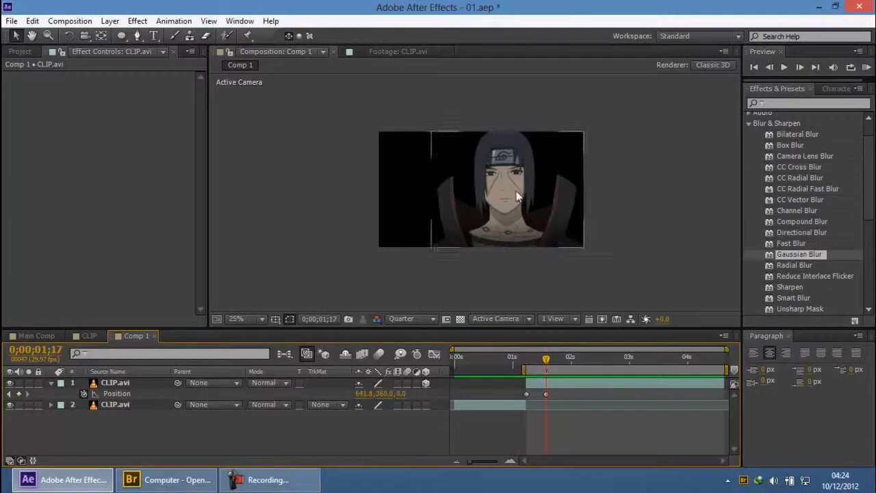
scroll(518, 195, "up", 2)
Open the mxbCXs4.jpg texture from the Itachi Uchiha folder and examine it in the footage viewer
left_click(107, 382)
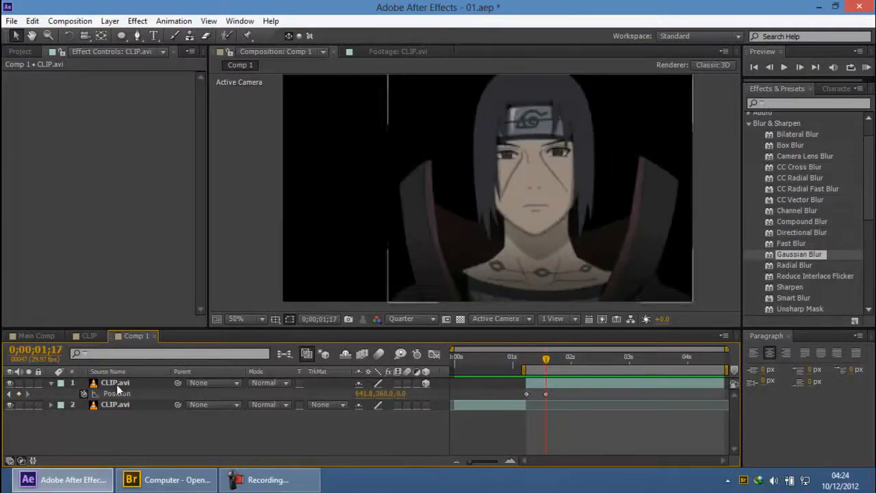
left_click(20, 51)
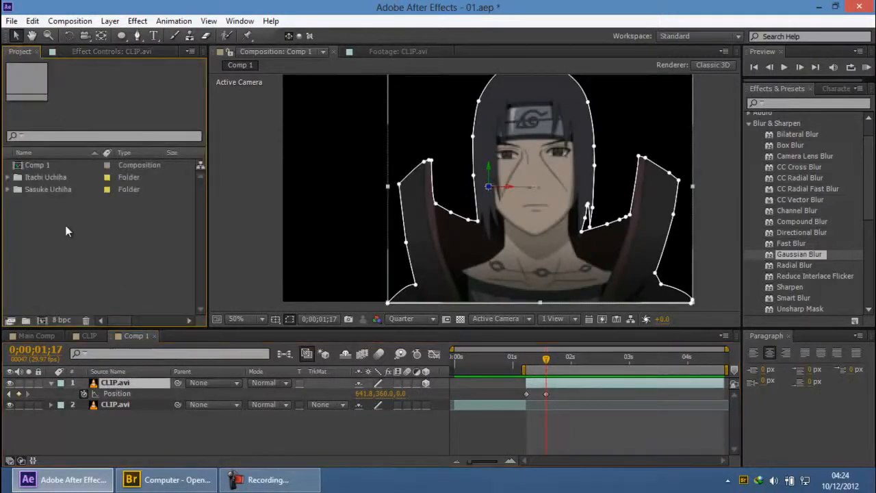
double_click(39, 177)
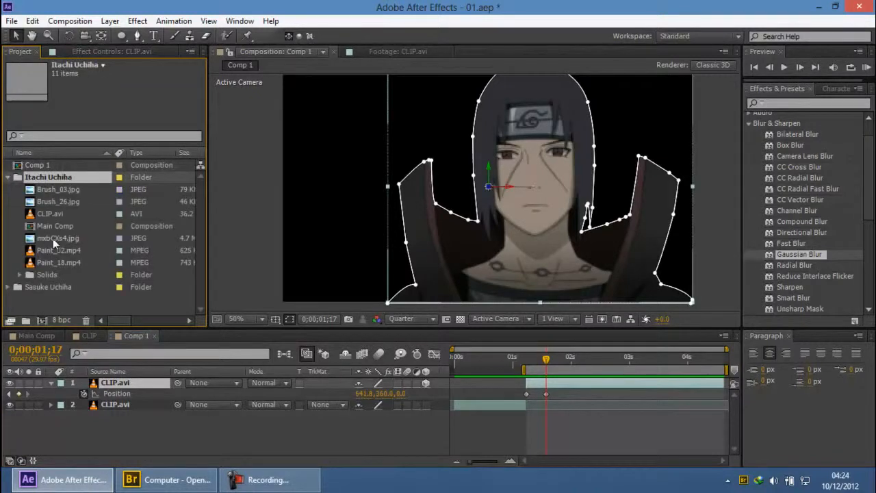
left_click(52, 238)
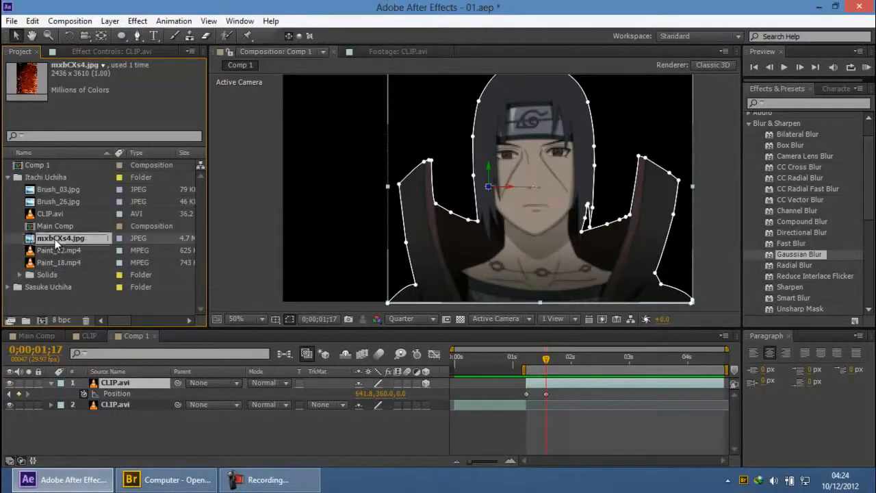
double_click(54, 238)
scroll(463, 186, "down", 1)
scroll(463, 186, "up", 1)
key("space")
mouse_move(503, 147)
left_mouse_down()
mouse_move(513, 250)
mouse_move(500, 139)
mouse_move(497, 159)
left_mouse_up()
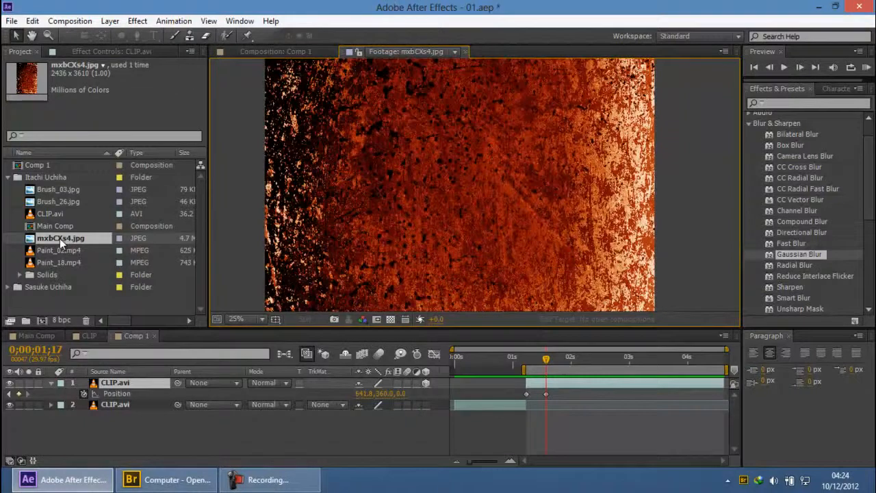
Place mxbCXs4.jpg between the two CLIP.avi layers in Comp 1 and trim its start to 0;00;01;07
left_click_drag(63, 240, 145, 397)
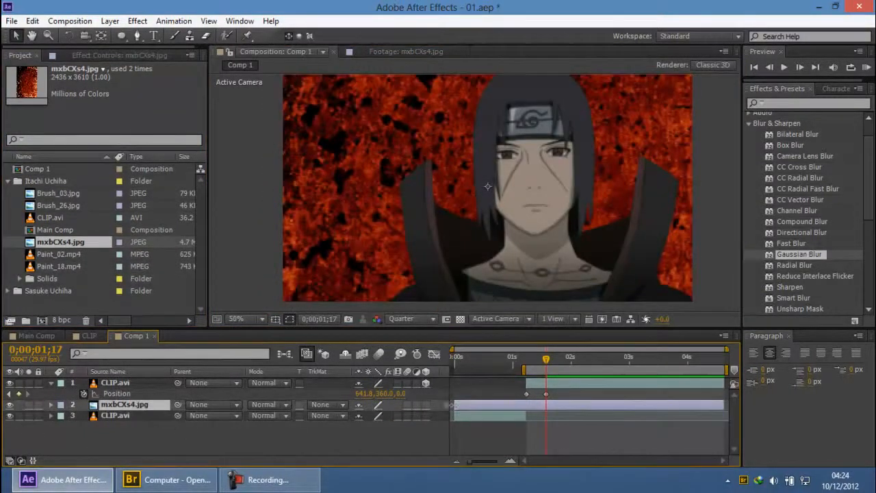
left_click_drag(455, 405, 526, 404)
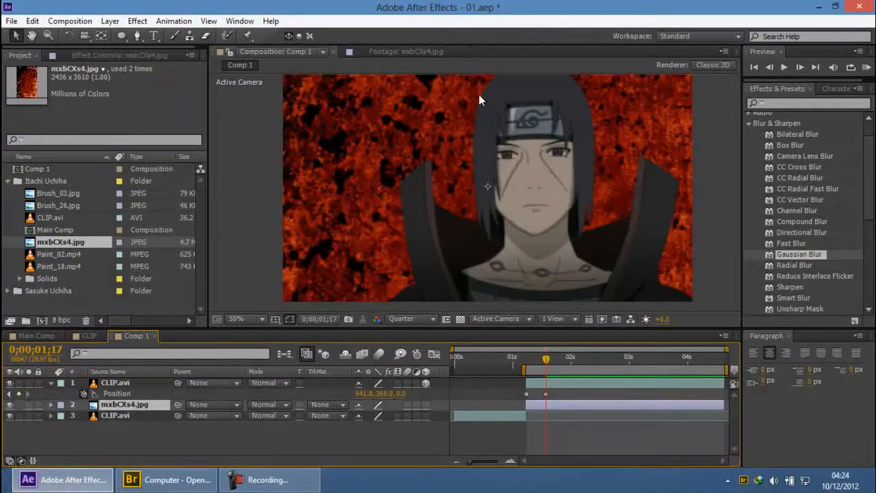
left_click(8, 181)
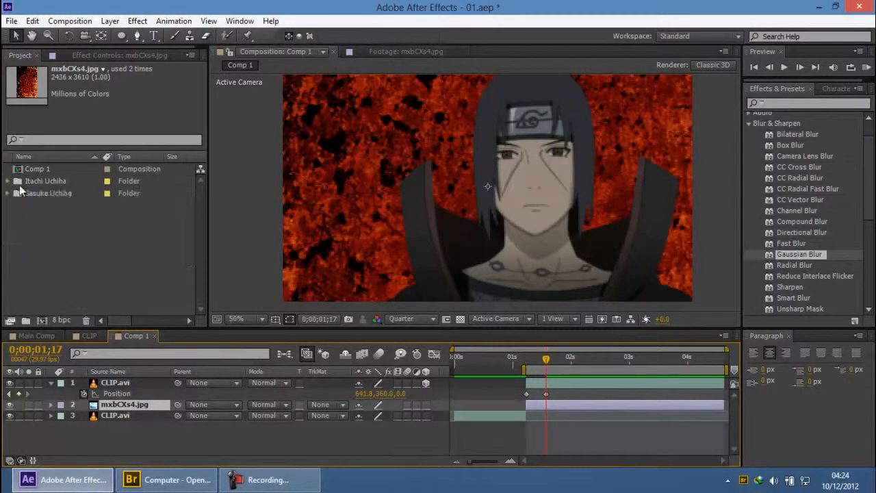
Inspect the character over the texture background at Full resolution, and return the preview resolution to Quarter
left_click(422, 316)
left_click(415, 352)
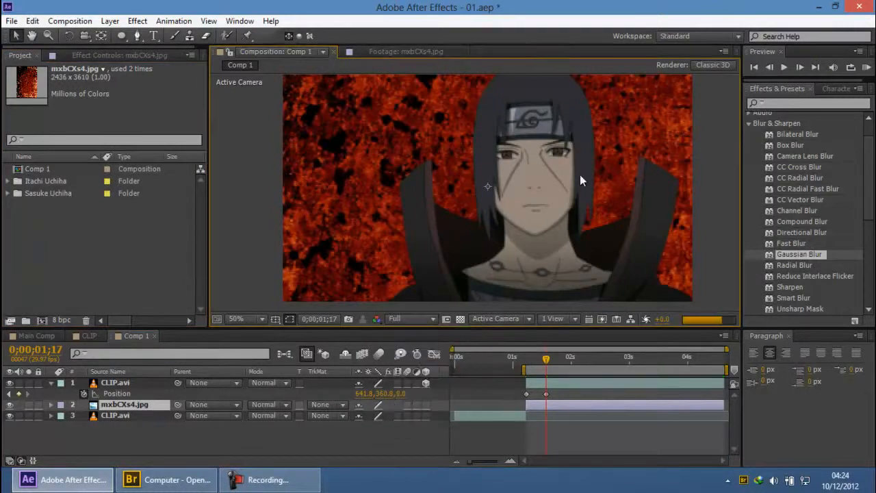
key("comma")
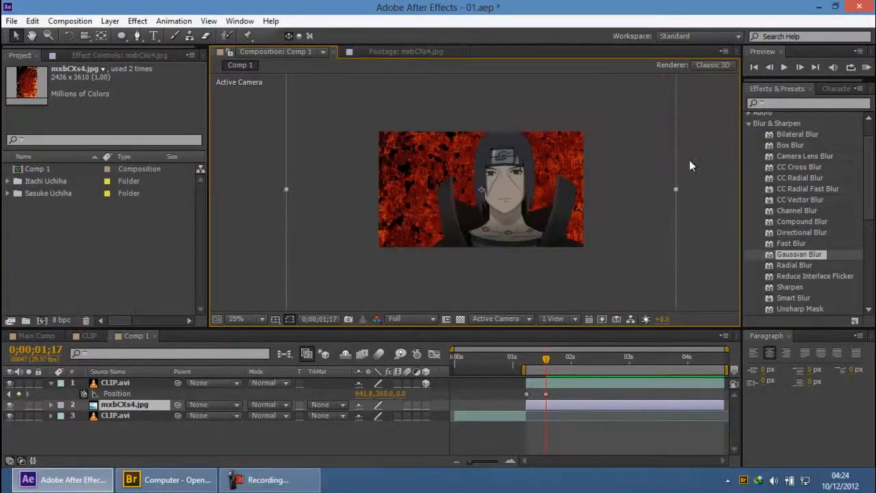
left_click(684, 166)
key("period")
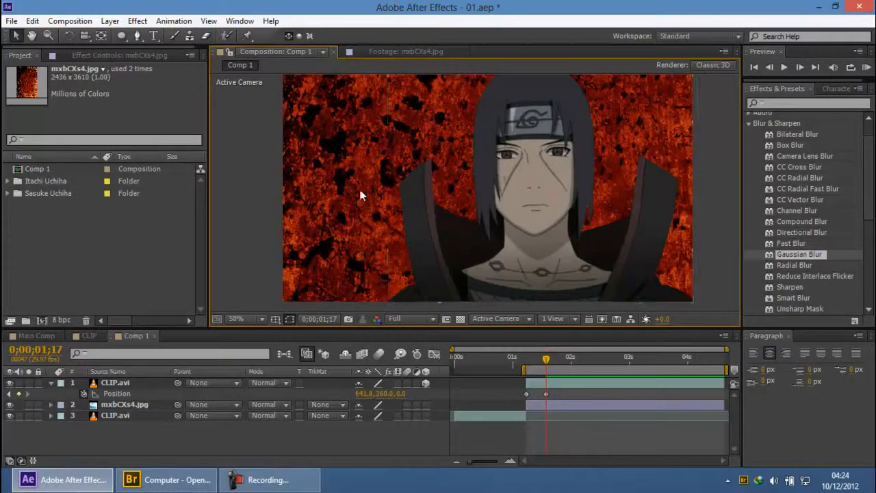
key("comma")
key("comma")
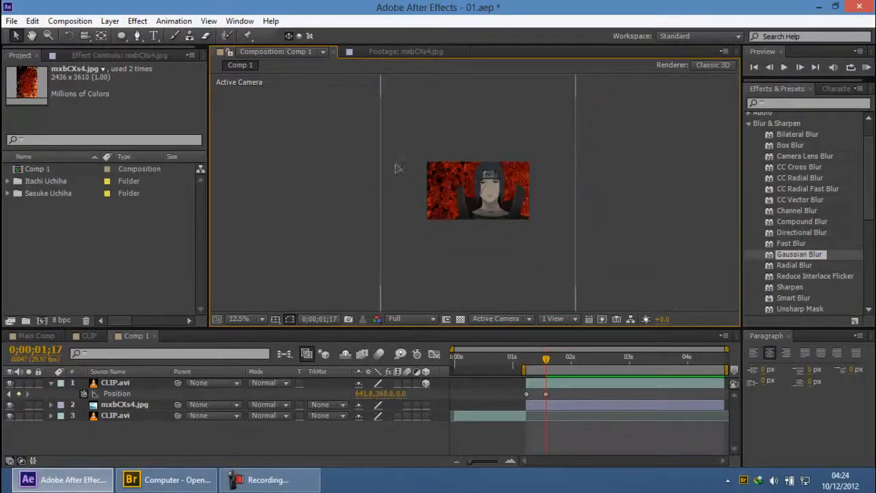
left_click(395, 164)
key("period")
key("period")
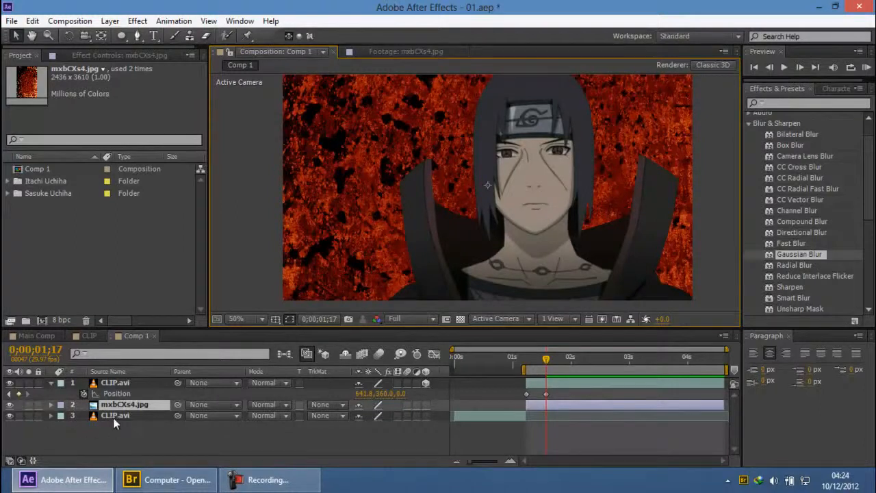
left_click(412, 319)
left_click(422, 392)
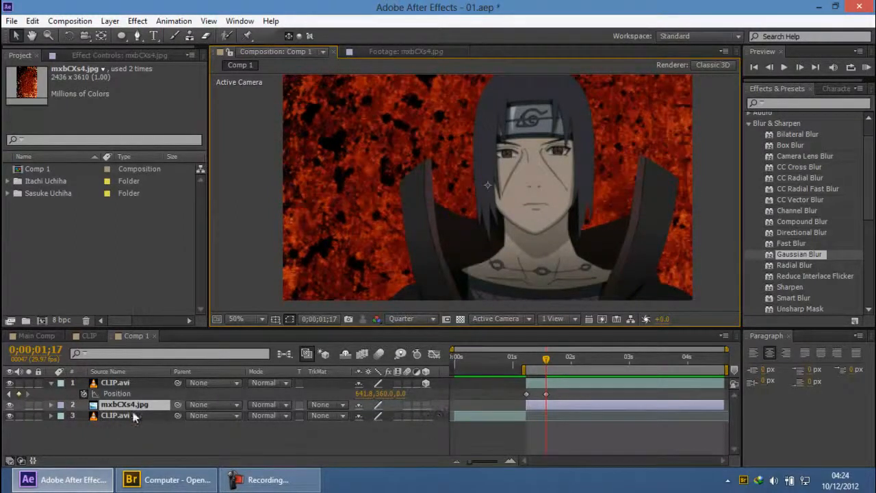
Make the mxbCXs4.jpg layer 3D, reveal its Position and move the current time to 0;00;01;07
left_click(425, 405)
key("p")
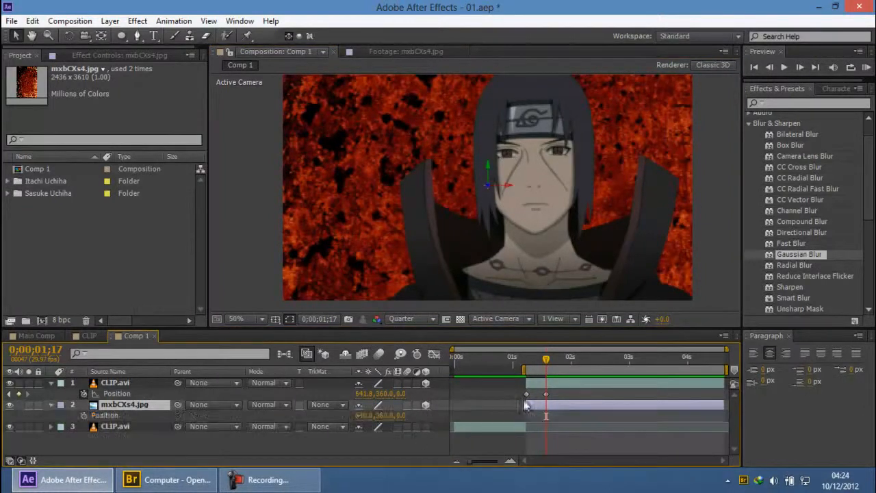
left_click_drag(546, 360, 528, 361)
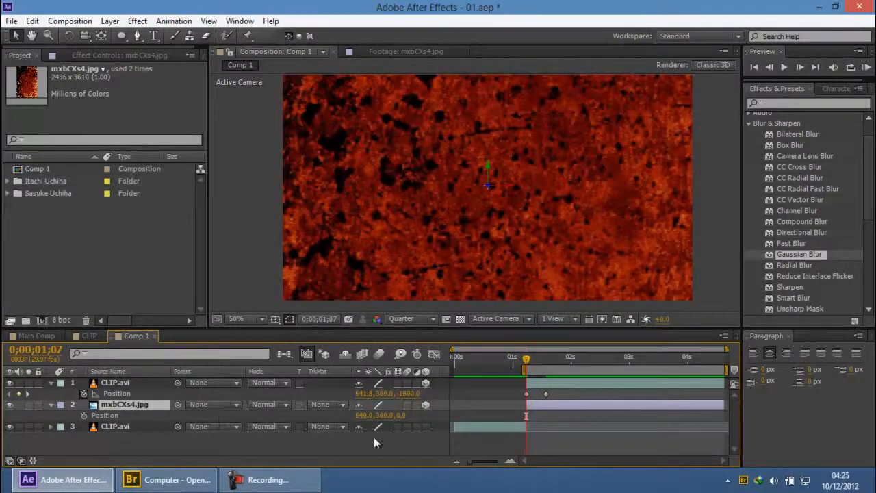
Copy the upper CLIP.avi layer's Position keyframes onto the mxbCXs4.jpg layer's Position, starting at 0;00;01;07
left_click(113, 395)
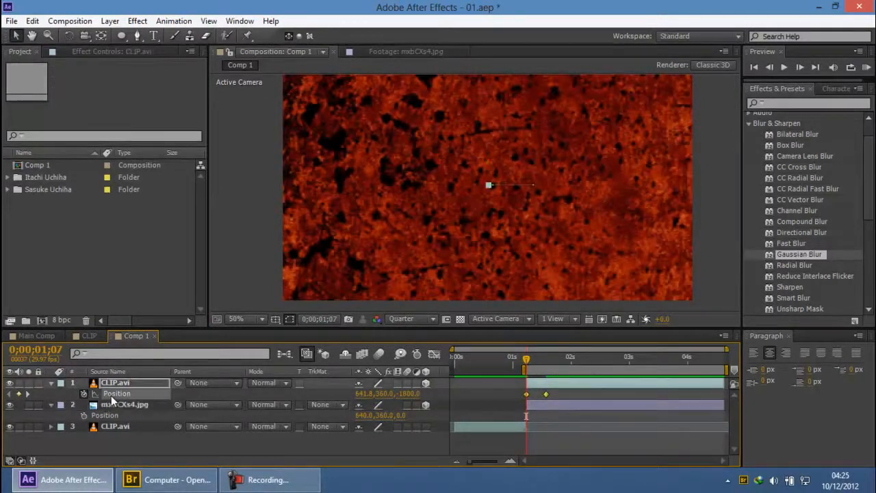
left_click(111, 414)
left_click(116, 395)
left_click(111, 416)
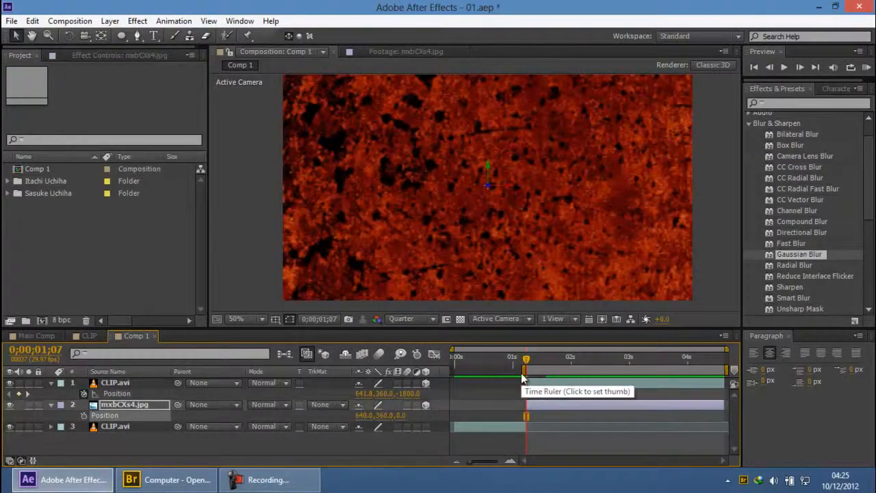
key("ctrl+v")
scroll(577, 280, "down", 1)
left_click(668, 216)
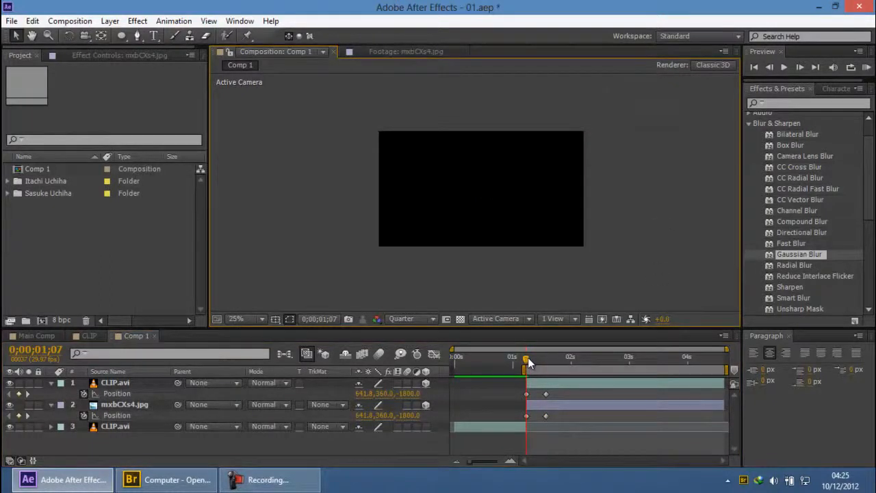
Preview the Position animation of the character and the texture background through to about 0;00;04;09
left_click_drag(535, 359, 546, 359)
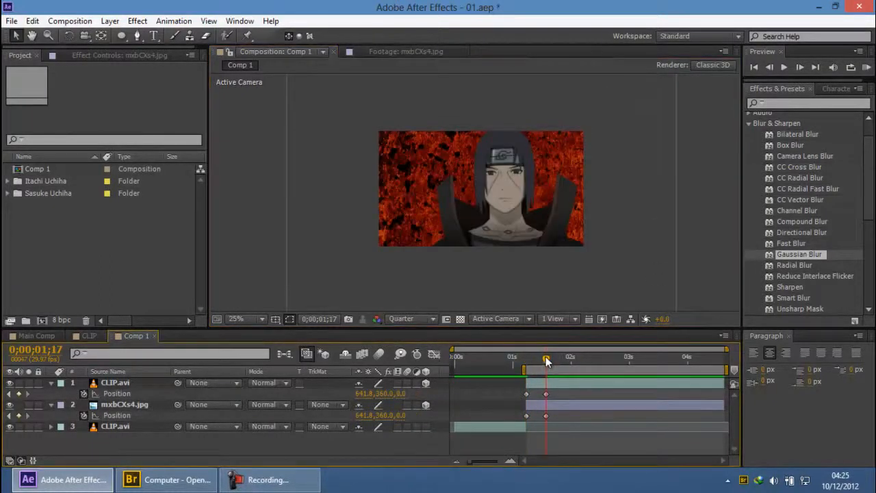
left_click(866, 67)
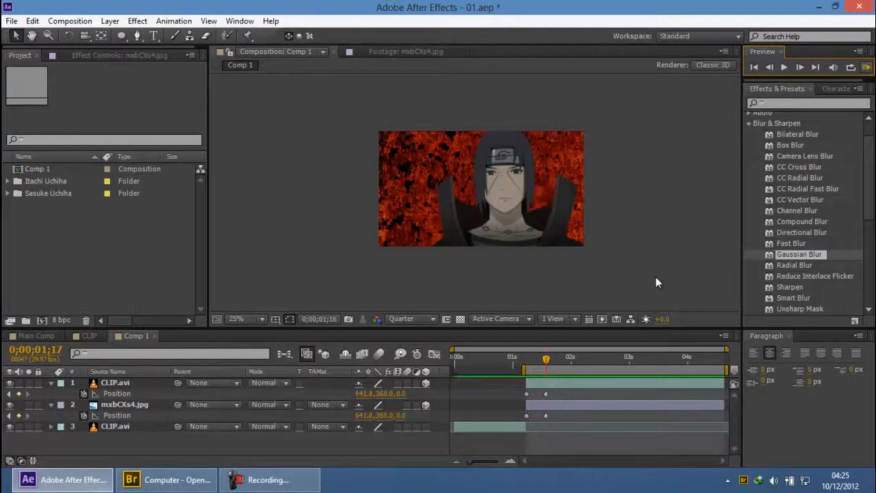
left_click_drag(545, 367, 705, 374)
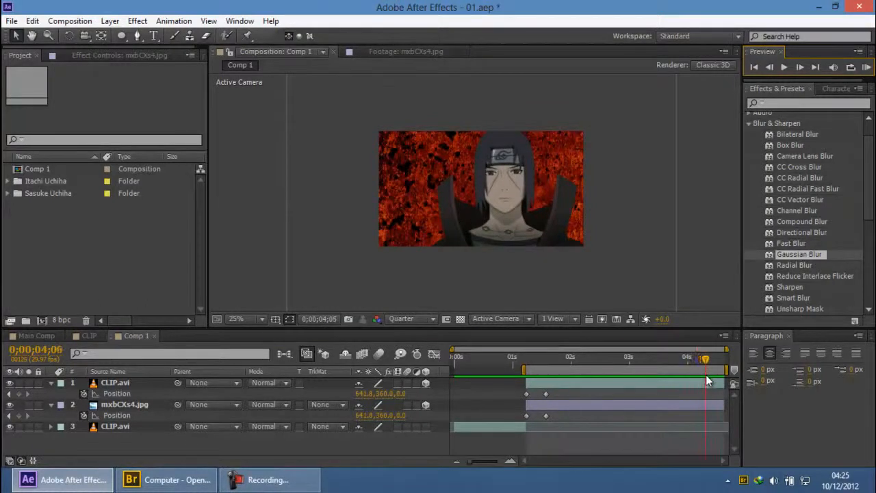
left_click(535, 223)
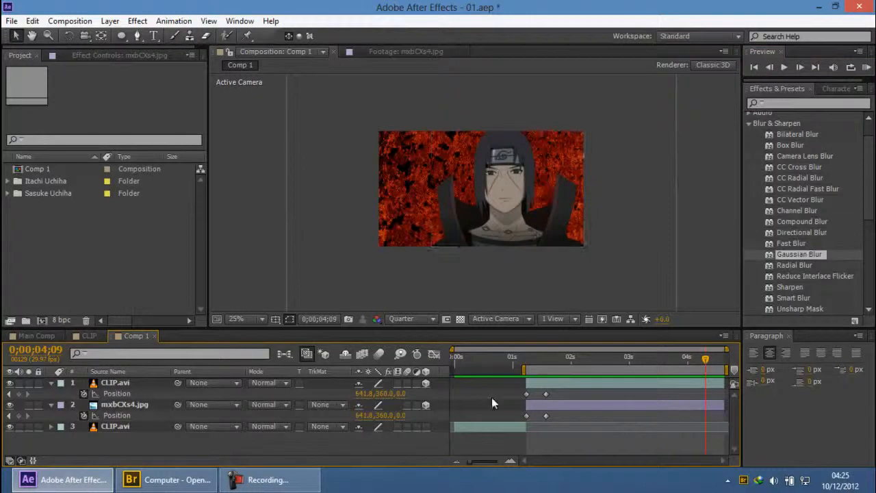
Add a Position keyframe to the upper CLIP.avi layer at 0;00;04;11, sliding the character sideways to X 697.8
left_click(114, 383)
left_click_drag(552, 360, 545, 359)
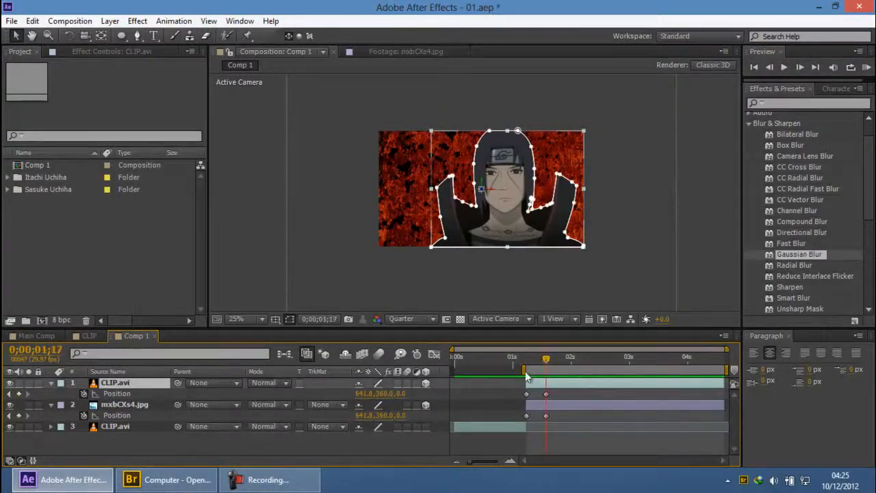
left_click(530, 219)
left_click(530, 219)
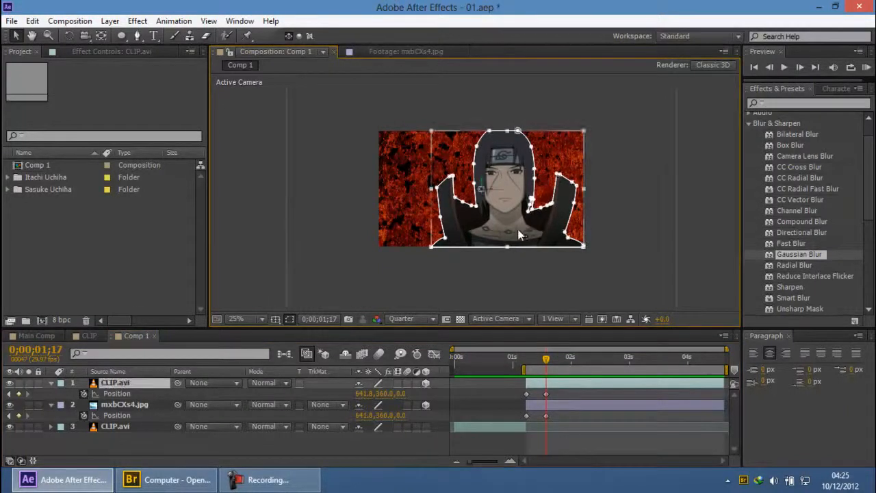
left_click_drag(512, 228, 541, 235)
left_click_drag(546, 358, 642, 359)
left_click_drag(551, 233, 532, 229)
left_click(709, 179)
Preview the character's sideways drift over the texture background and return to 0;00;04;11
scroll(709, 179, "up", 2)
left_click(866, 67)
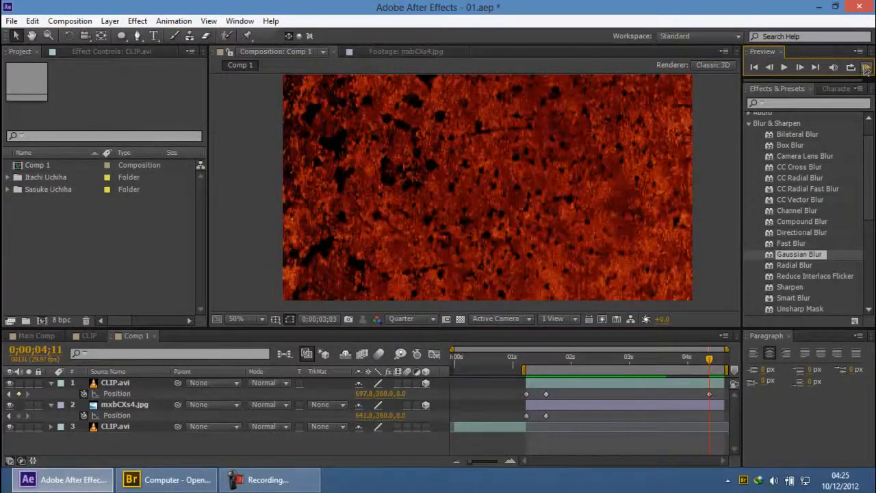
left_click_drag(638, 359, 708, 369)
scroll(637, 271, "down", 2)
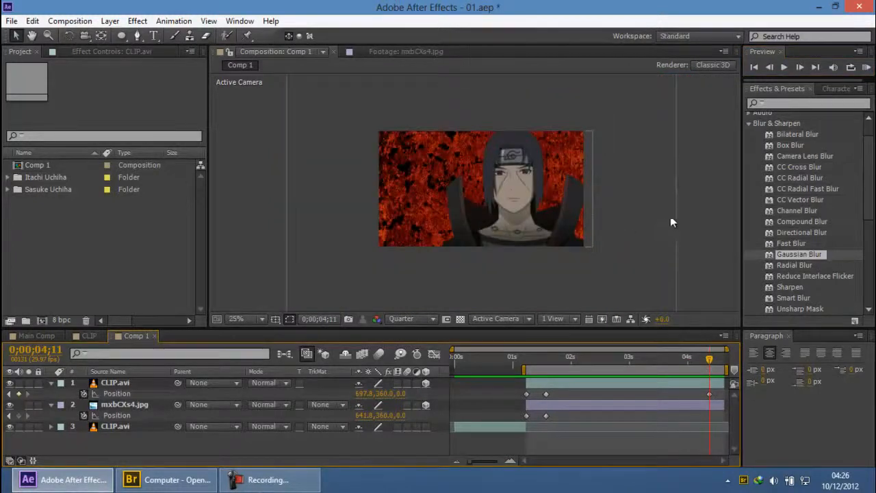
left_click(274, 482)
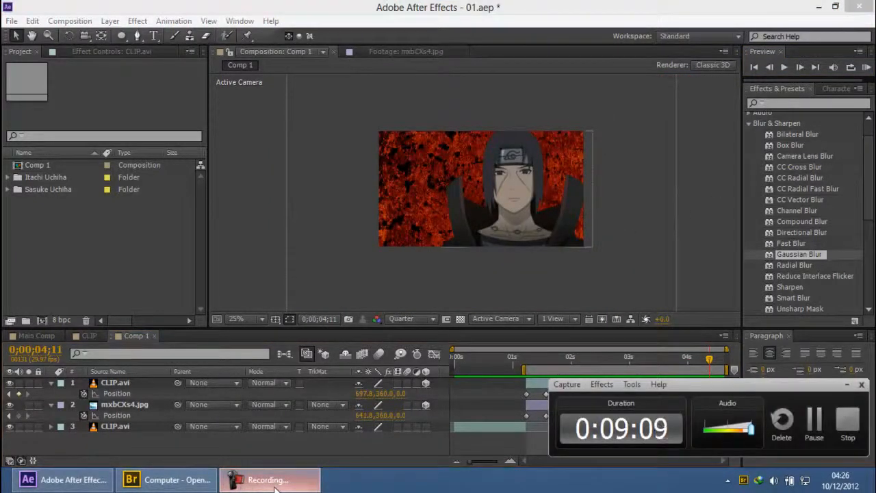
left_click(276, 480)
left_click(636, 395)
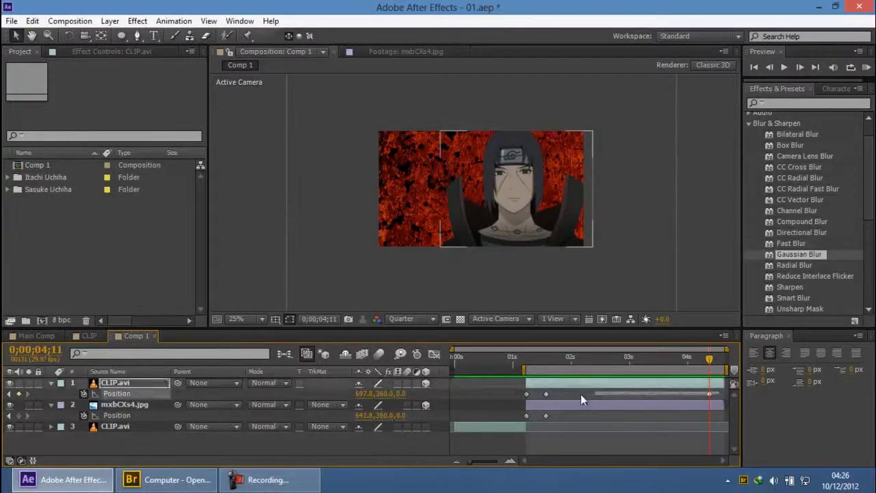
left_click(545, 394)
double_click(545, 394)
left_click(500, 282)
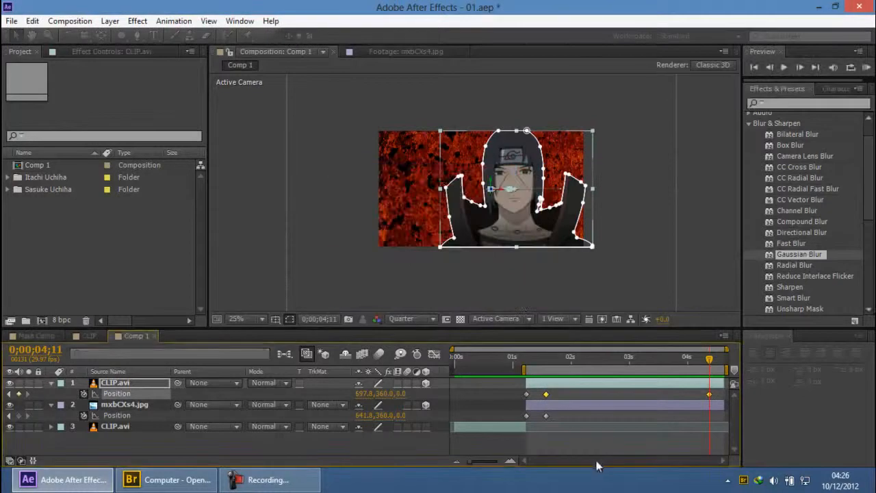
left_click(519, 394)
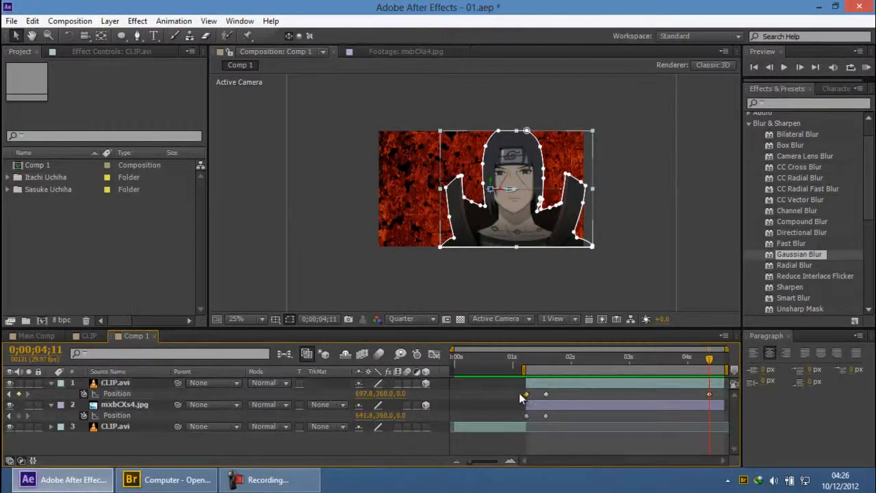
Set the spatial interpolation of the upper CLIP.avi layer's Position keyframes at 0;00;01;17 and 0;00;04;11 to Linear
left_click_drag(535, 393, 708, 395)
right_click(709, 395)
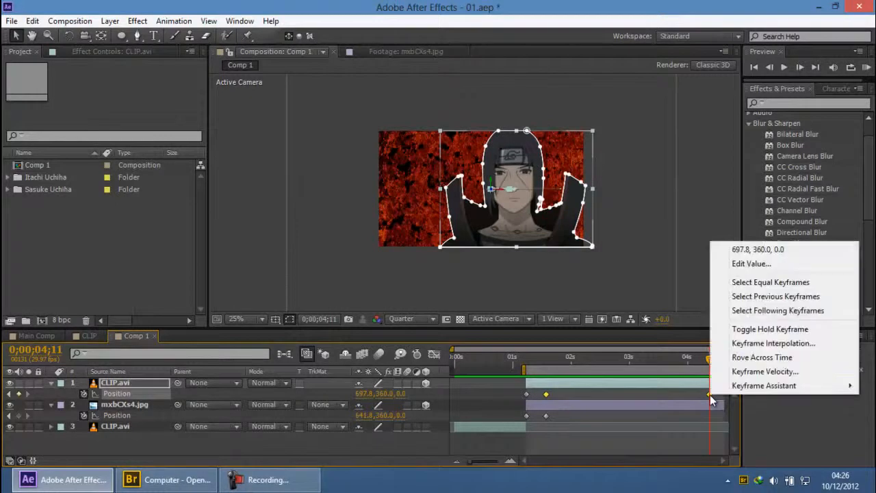
left_click(751, 348)
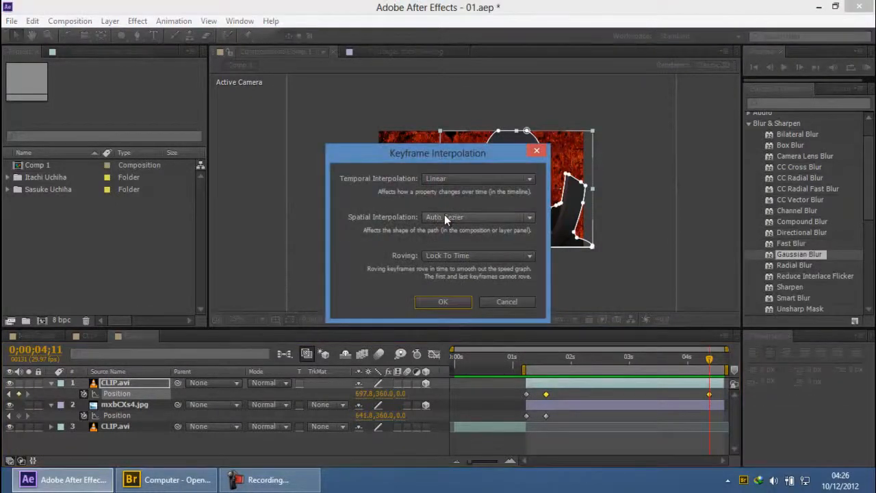
left_click(444, 216)
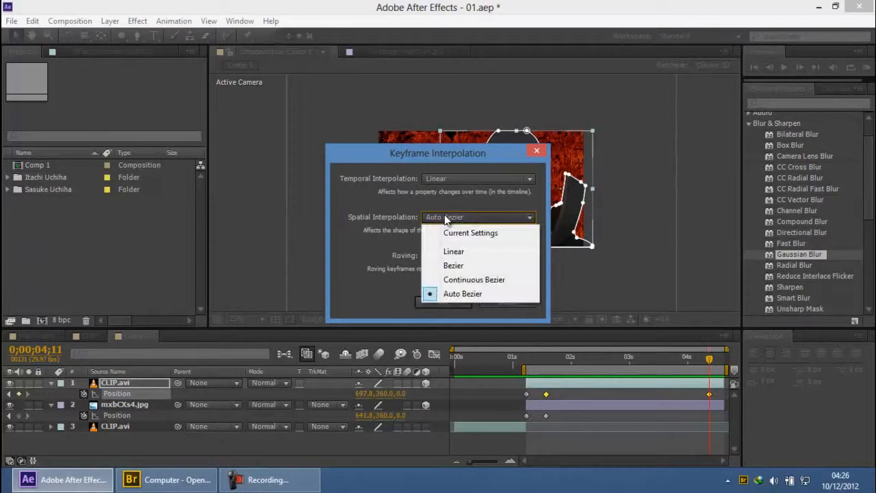
left_click(472, 252)
left_click(444, 302)
left_click(710, 200)
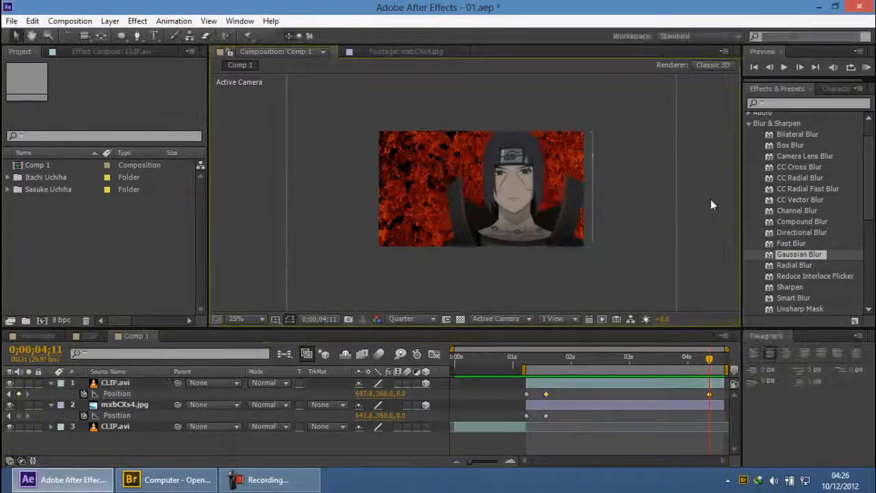
Increase the upper CLIP.avi layer's Position X at the 0;00;04;11 keyframe to 780.8 for a longer sideways drift
left_click(866, 70)
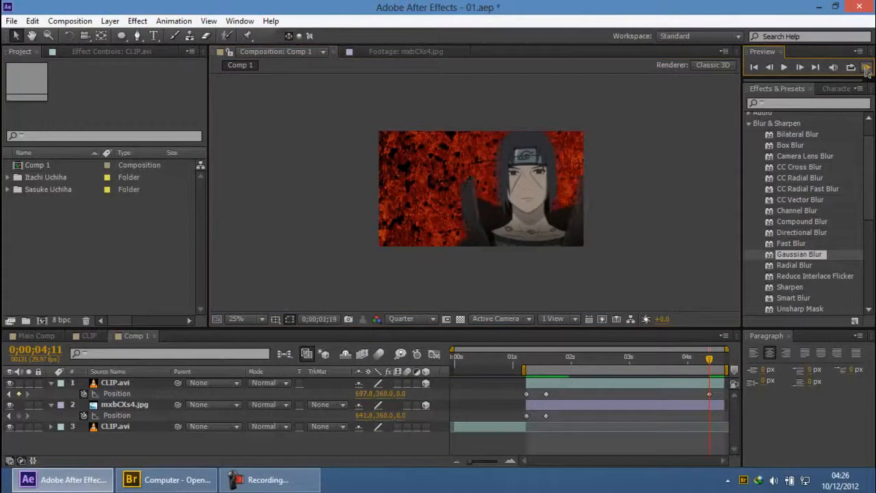
left_click(682, 356)
left_click_drag(699, 359, 699, 379)
left_click_drag(379, 393, 419, 395)
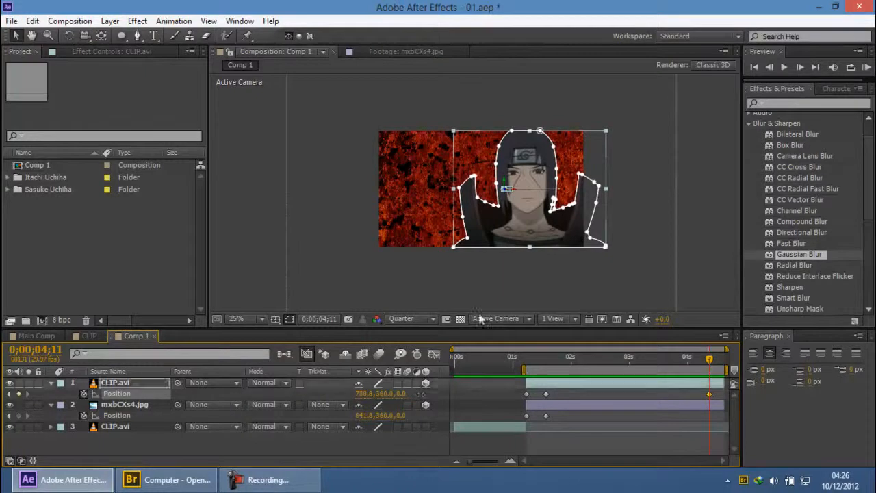
Preview the character's longer sideways drift and return to 0;00;04;11
left_click(722, 185)
left_click(866, 67)
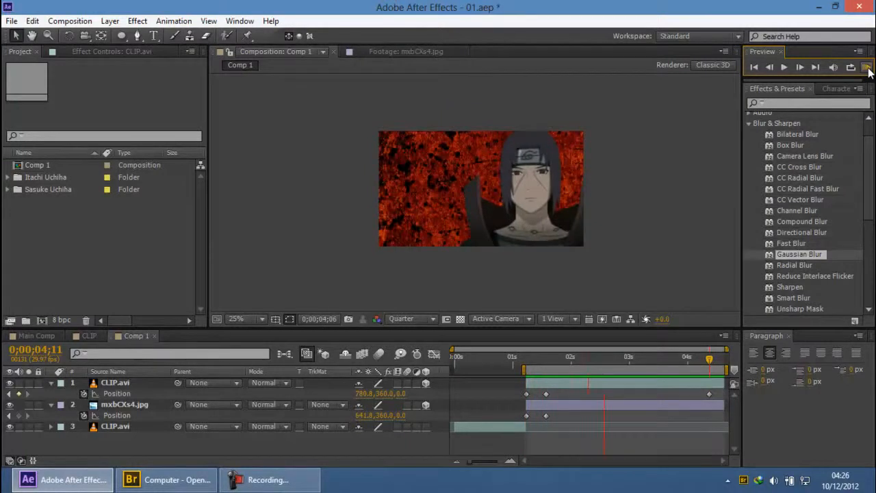
left_click(553, 360)
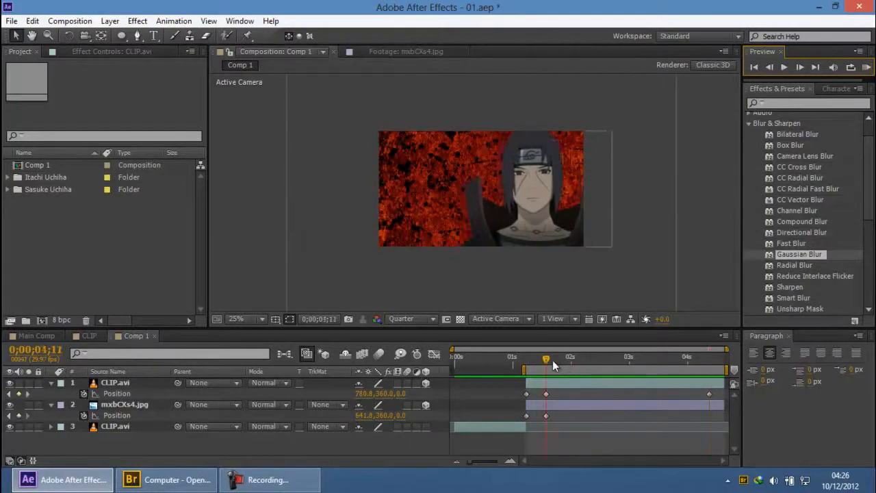
left_click_drag(550, 362, 710, 368)
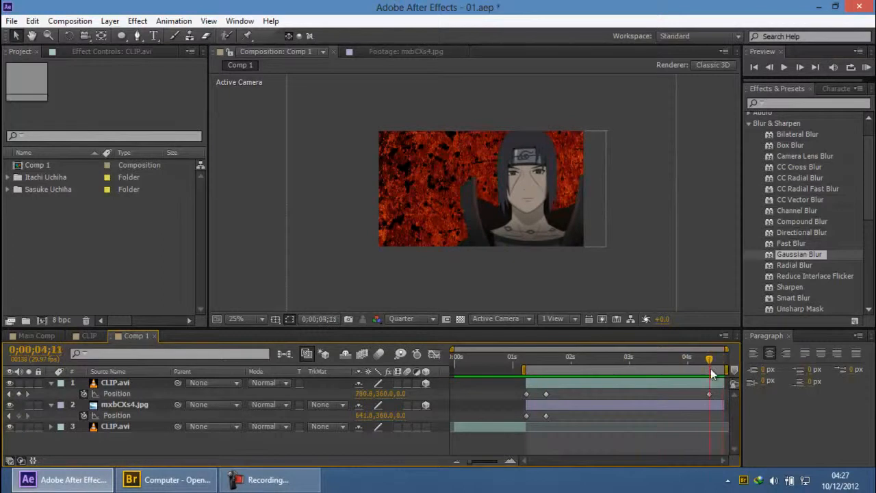
Add a Position keyframe to the mxbCXs4.jpg layer at 0;00;04;11, sliding the texture background sideways to X 753.8
left_click(138, 405)
key("comma")
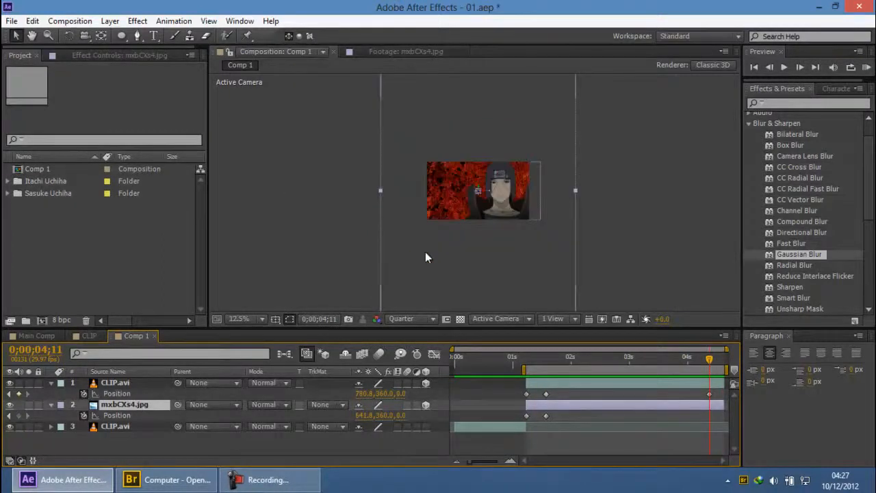
key("period")
key("period")
key("period")
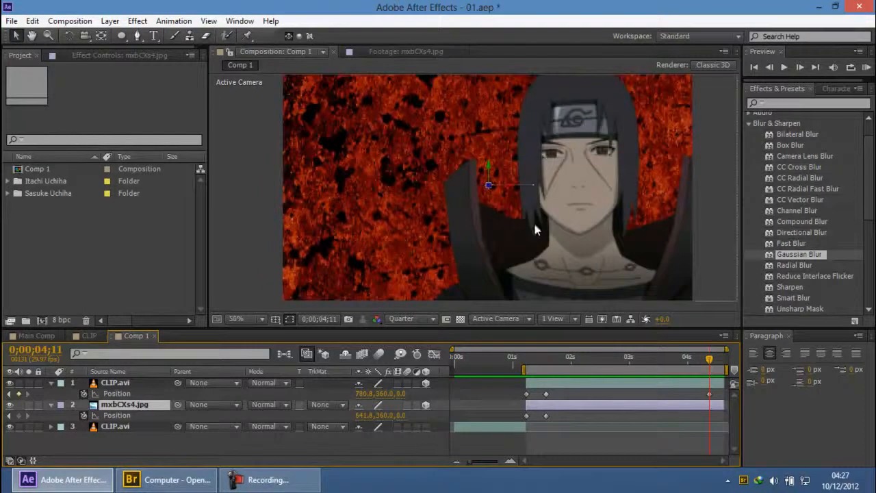
key("comma")
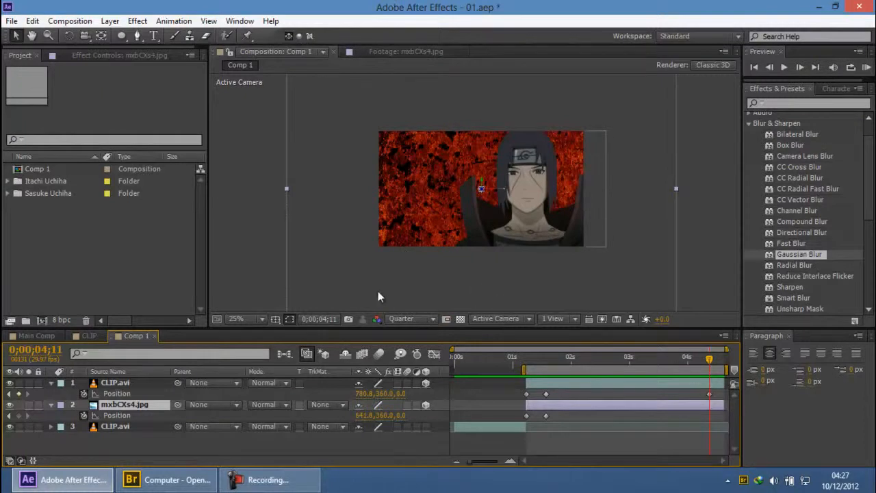
left_click_drag(381, 295, 385, 295)
left_click_drag(388, 294, 397, 290)
Preview the character and the texture background drifting sideways together
scroll(253, 239, "down", 1)
left_click(260, 236)
scroll(260, 235, "up", 1)
scroll(395, 239, "up", 2)
left_click(865, 68)
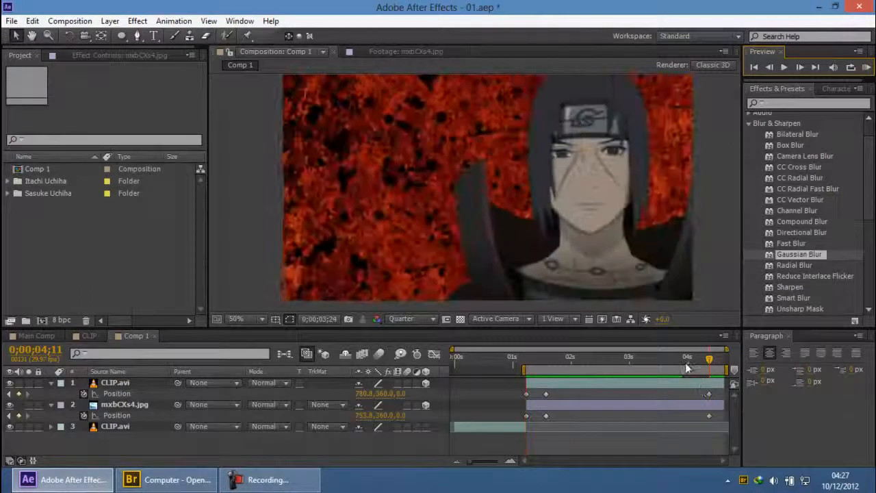
key("space")
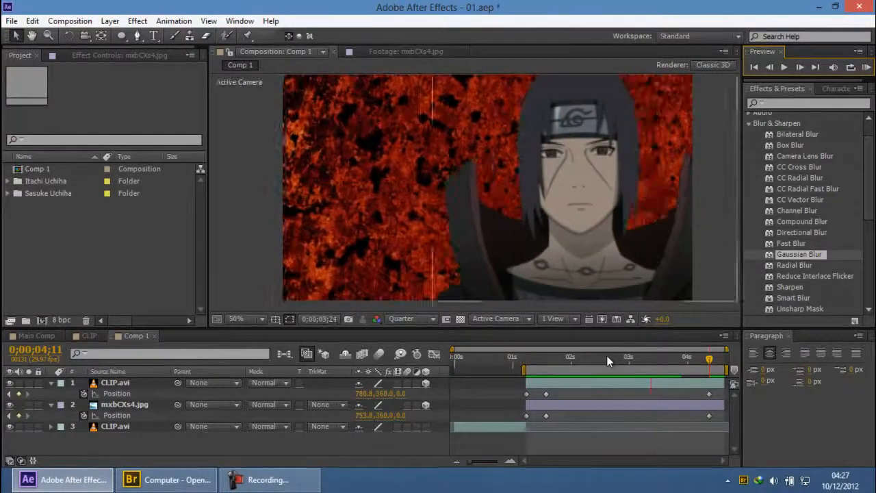
left_click_drag(718, 412, 544, 421)
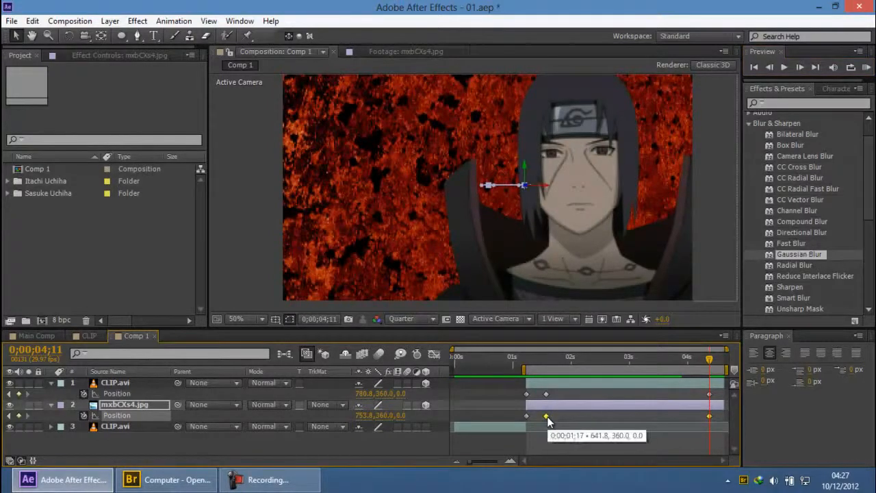
double_click(546, 416)
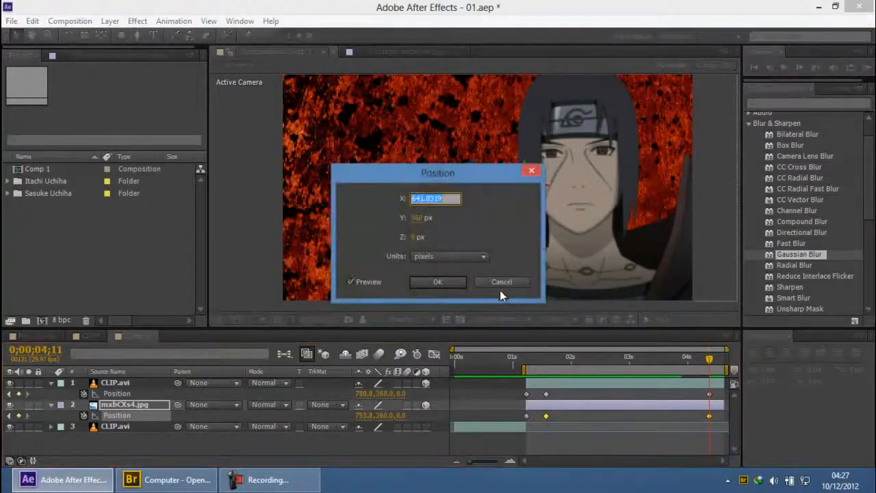
left_click(500, 282)
left_click(514, 411)
mouse_move(539, 415)
left_mouse_down()
mouse_move(604, 427)
mouse_move(717, 415)
mouse_move(546, 423)
left_mouse_up()
left_click(717, 415)
double_click(546, 415)
left_click(494, 282)
double_click(526, 415)
left_click(498, 282)
double_click(527, 415)
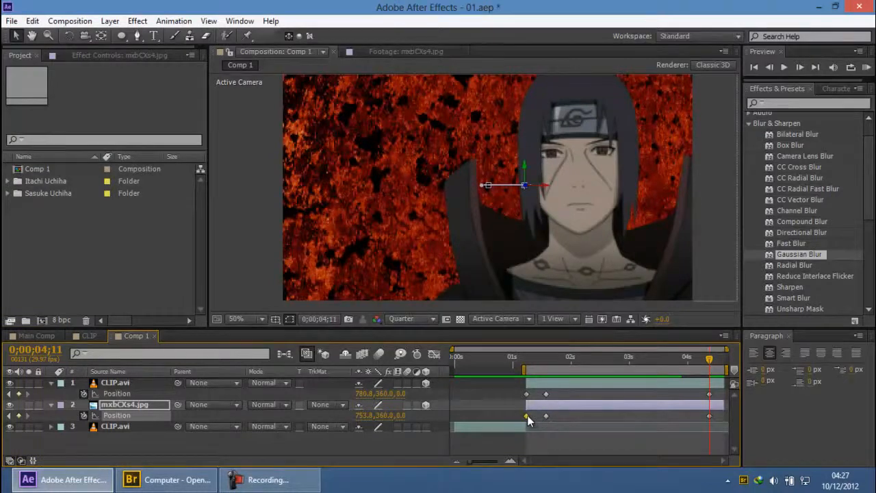
left_click(452, 283)
Set the spatial interpolation of the mxbCXs4.jpg layer's Position keyframes at 0;00;01;17 and 0;00;04;11 to Linear
left_click(546, 416)
left_click_drag(714, 420, 715, 420)
right_click(709, 415)
left_click(743, 363)
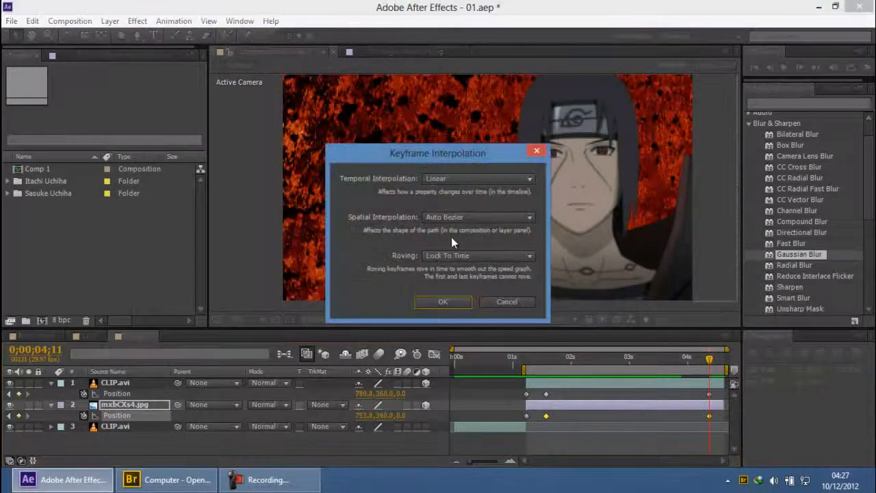
left_click(455, 217)
left_click(453, 252)
left_click(443, 299)
scroll(669, 201, "down", 2)
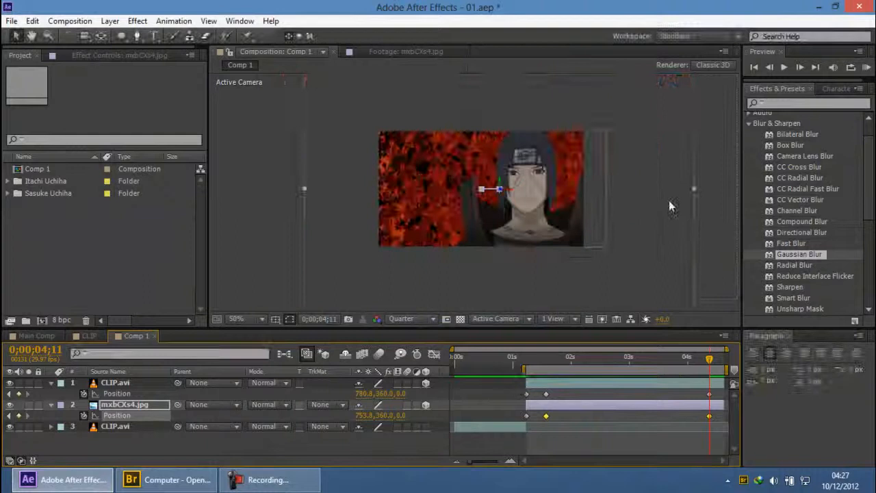
left_click(708, 196)
scroll(709, 197, "up", 1)
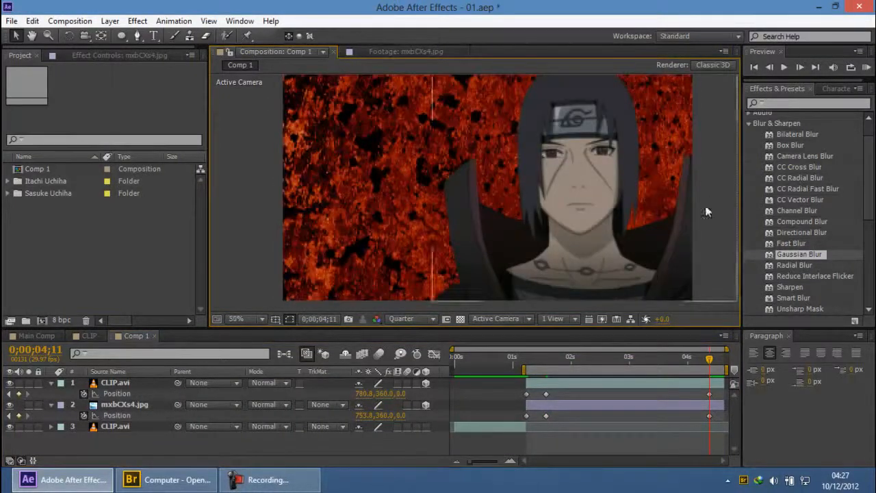
left_click(269, 480)
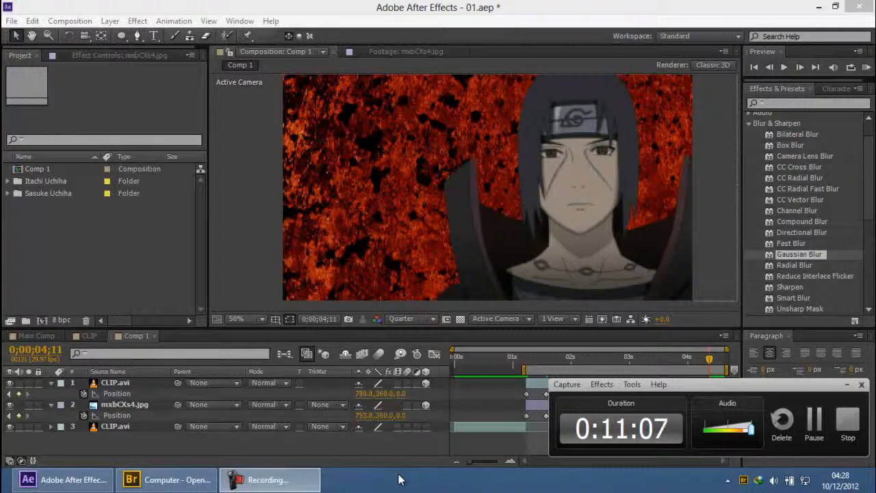
left_click(464, 14)
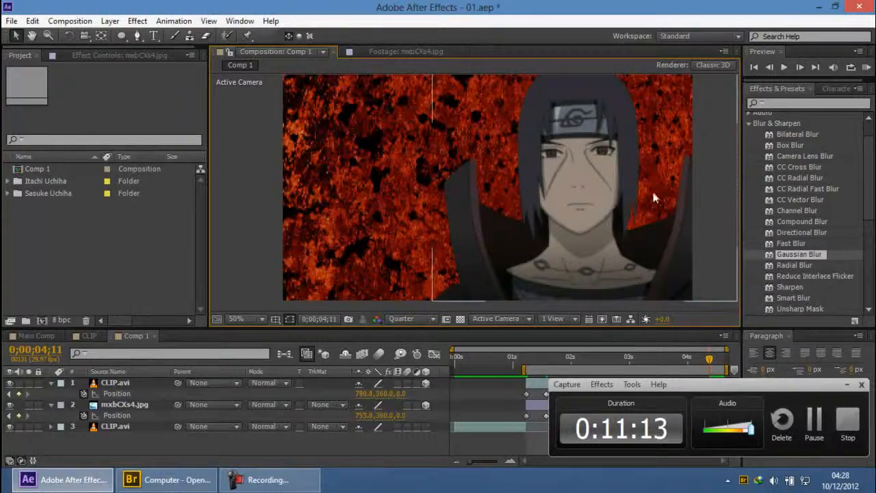
scroll(664, 197, "down", 1)
scroll(707, 179, "up", 1)
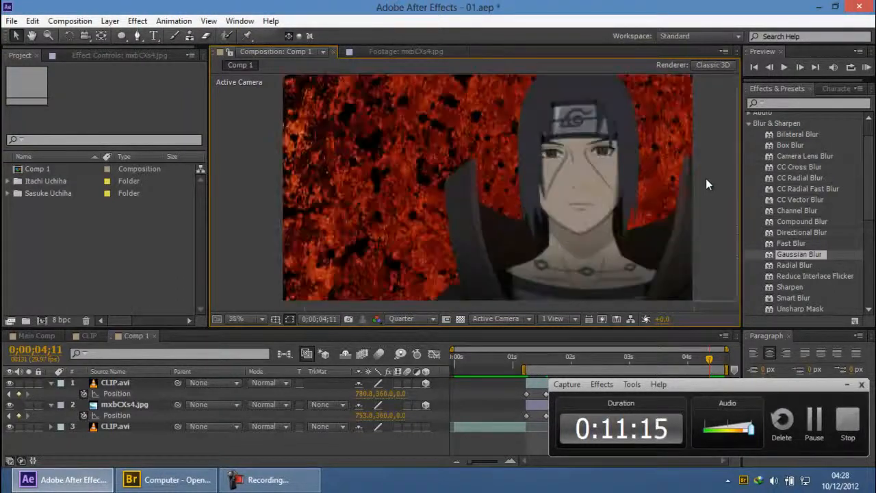
scroll(705, 178, "down", 1)
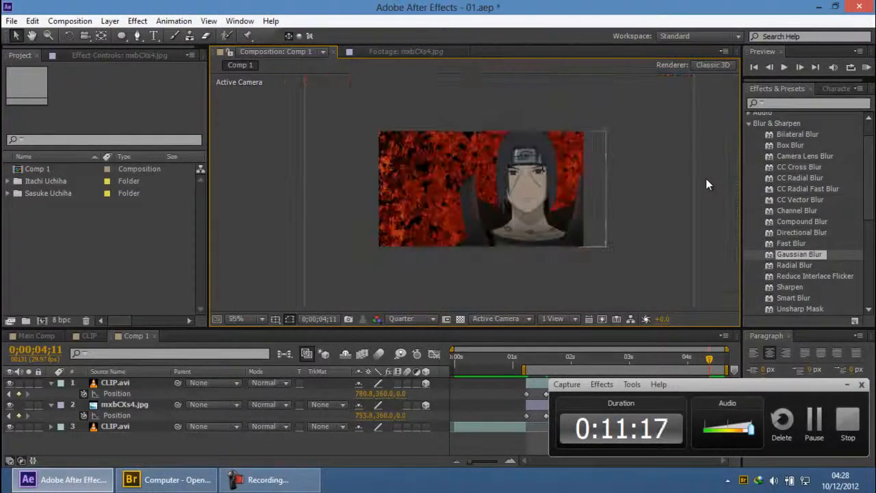
scroll(706, 178, "up", 1)
scroll(704, 177, "down", 1)
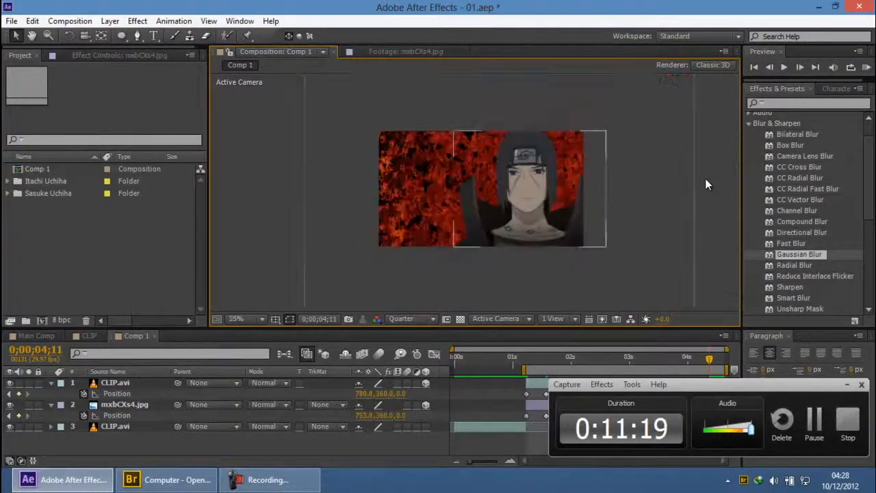
scroll(705, 178, "up", 1)
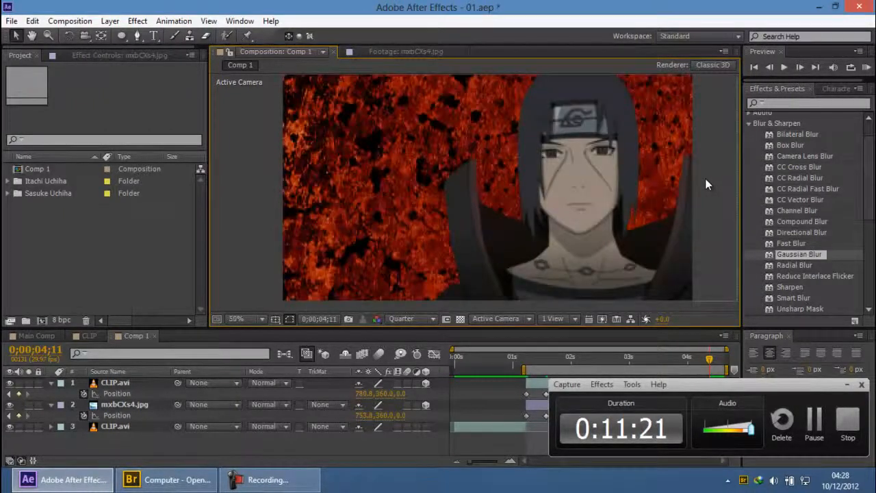